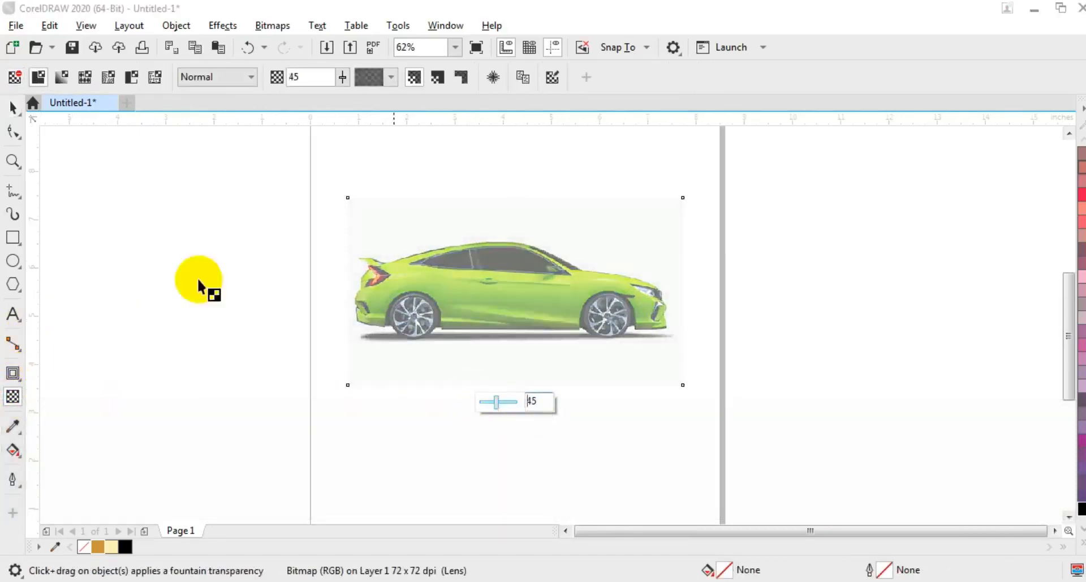
Set the Freehand tool's defaults for new objects to a black 2.0 pt outline and no fill, zoomed in on the car.
left_click(14, 164)
left_click_drag(336, 212, 732, 363)
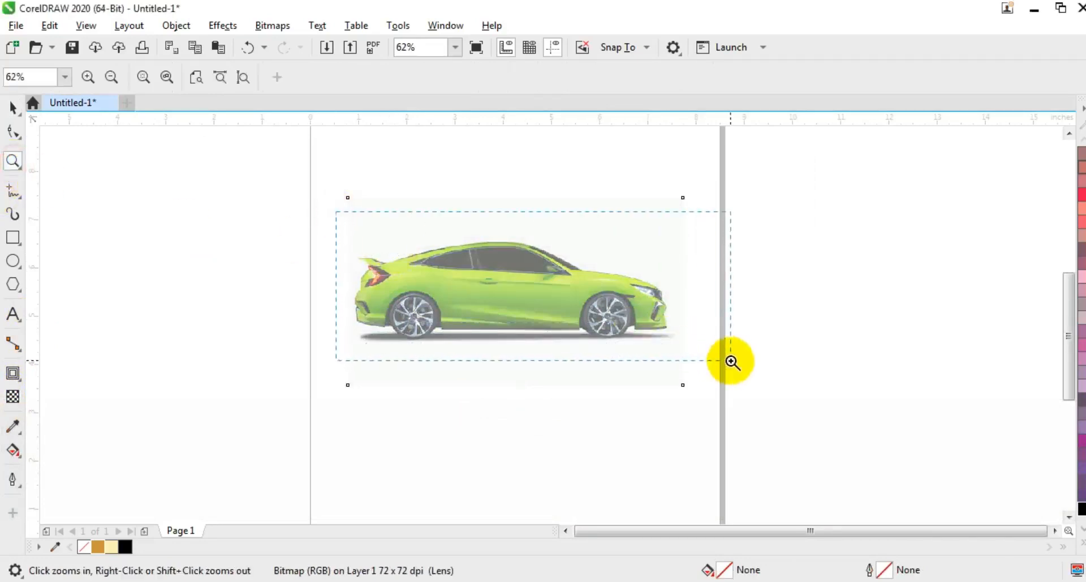
left_click_drag(730, 361, 731, 361)
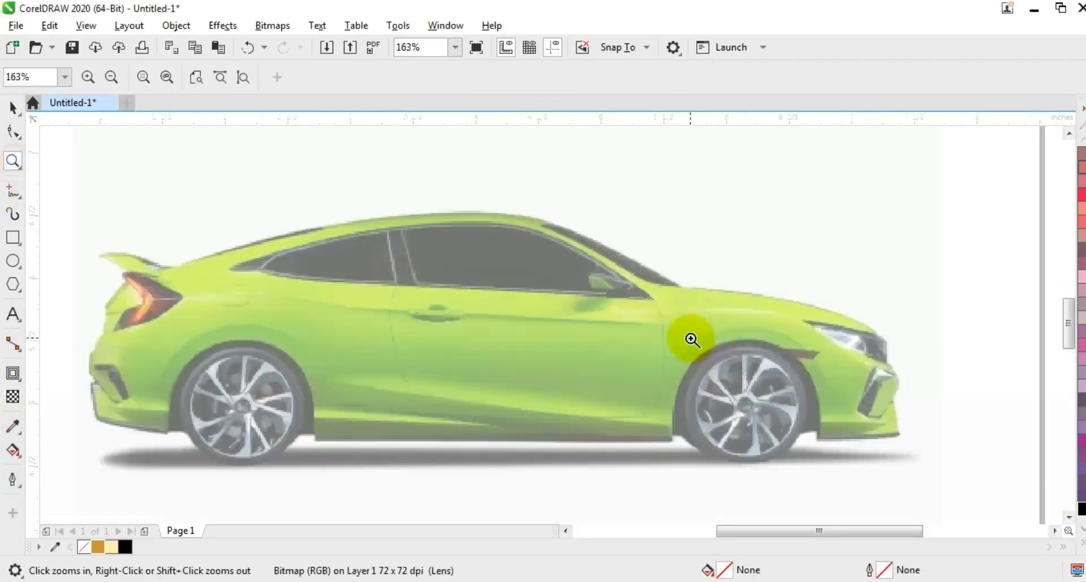
left_click(13, 191)
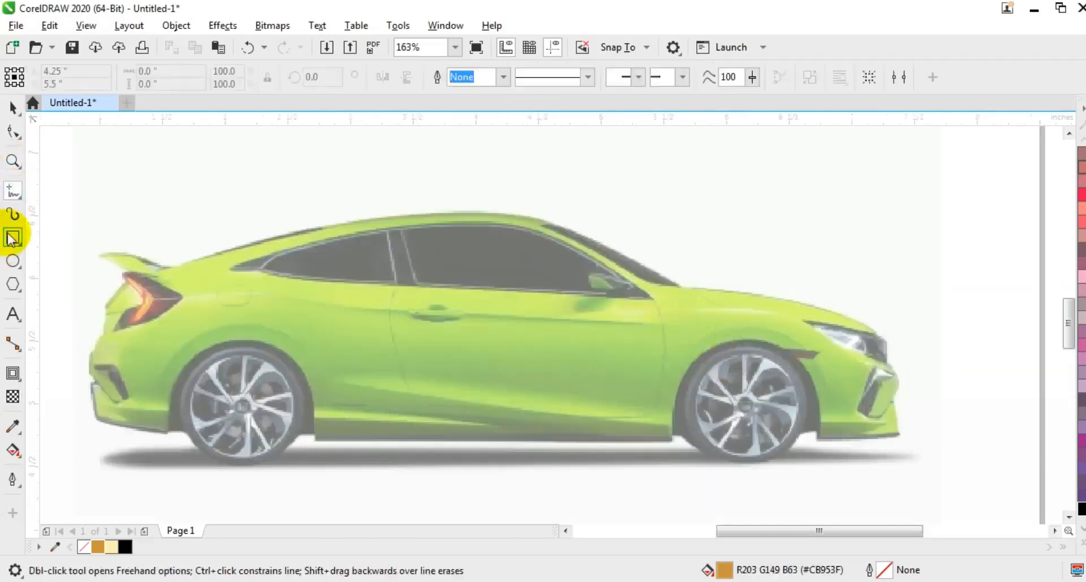
right_click(124, 547)
left_click(503, 76)
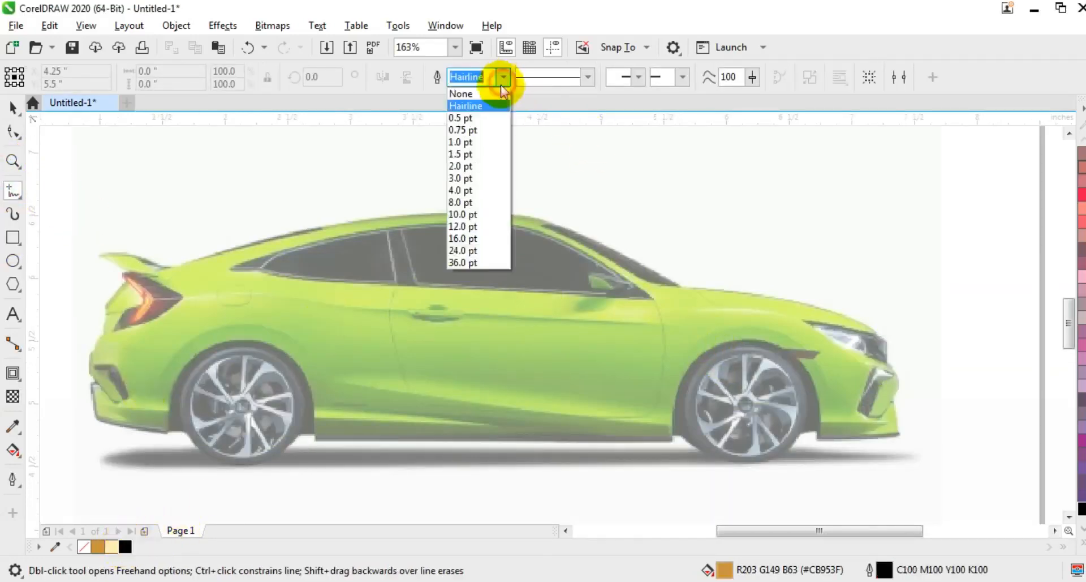
left_click(463, 165)
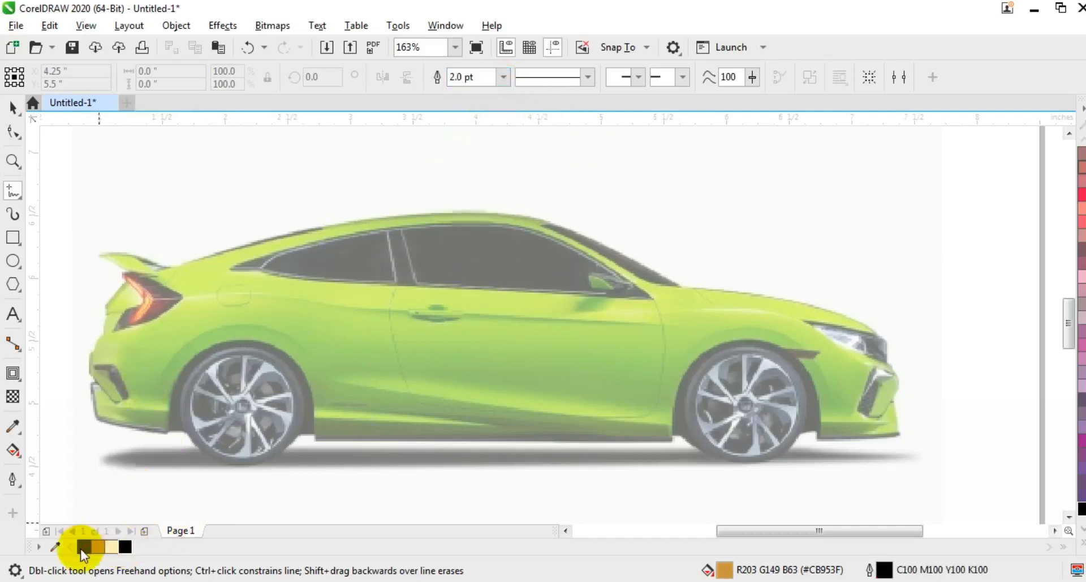
left_click(84, 547)
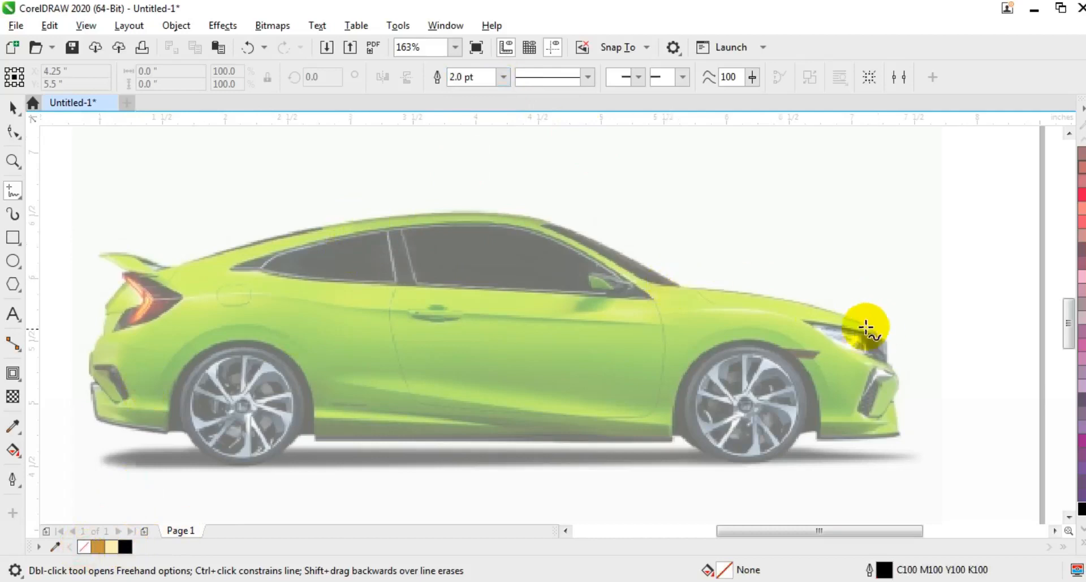
Draw a closed straight-segment outline about 4.6 in wide from the windshield base to the spoiler and taillight, through the door, back to its start.
left_click(679, 287)
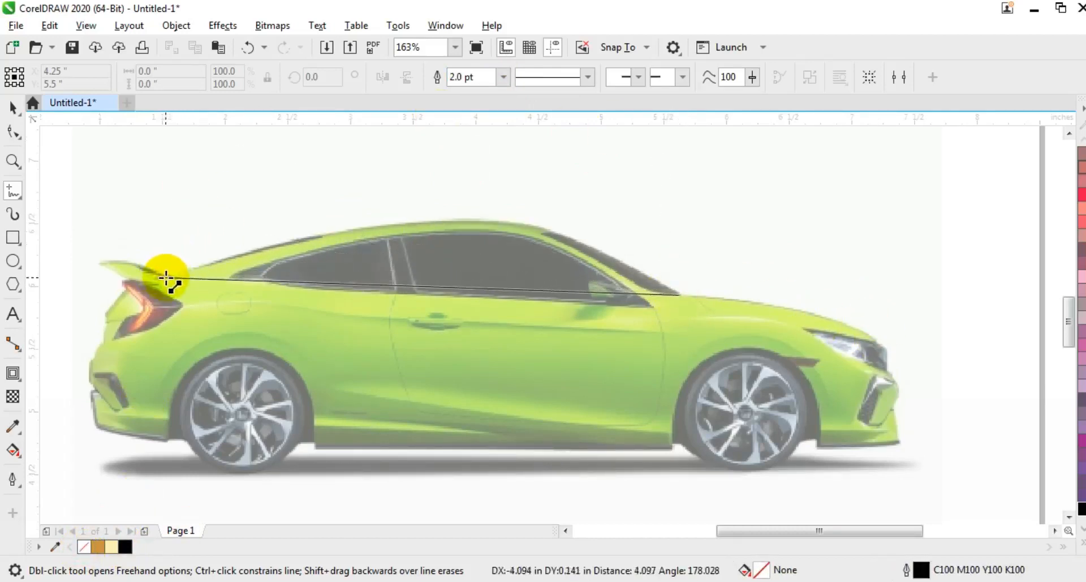
left_click(165, 277)
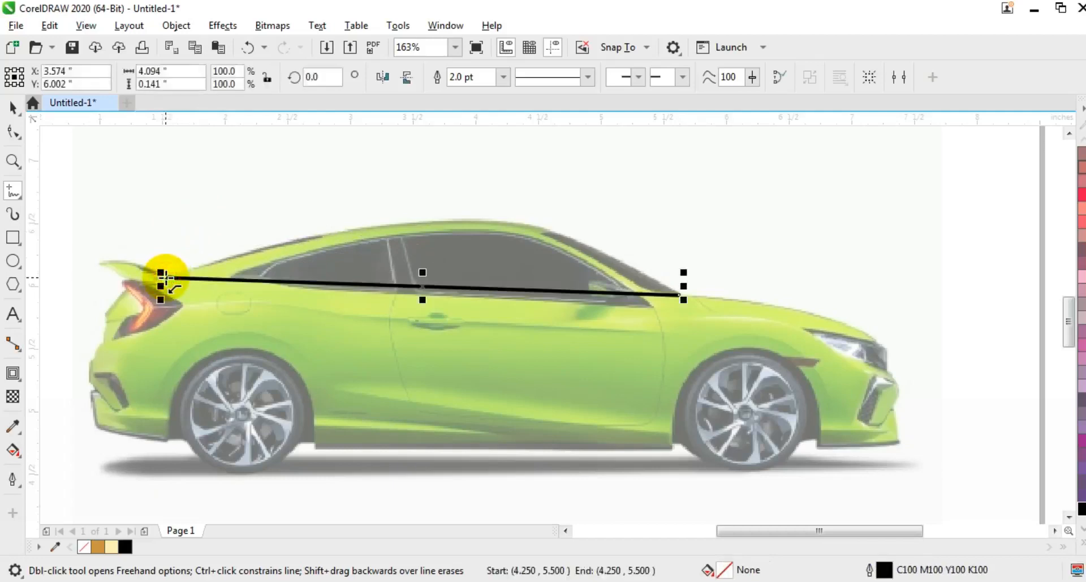
left_click(163, 277)
left_click(117, 274)
left_click(117, 274)
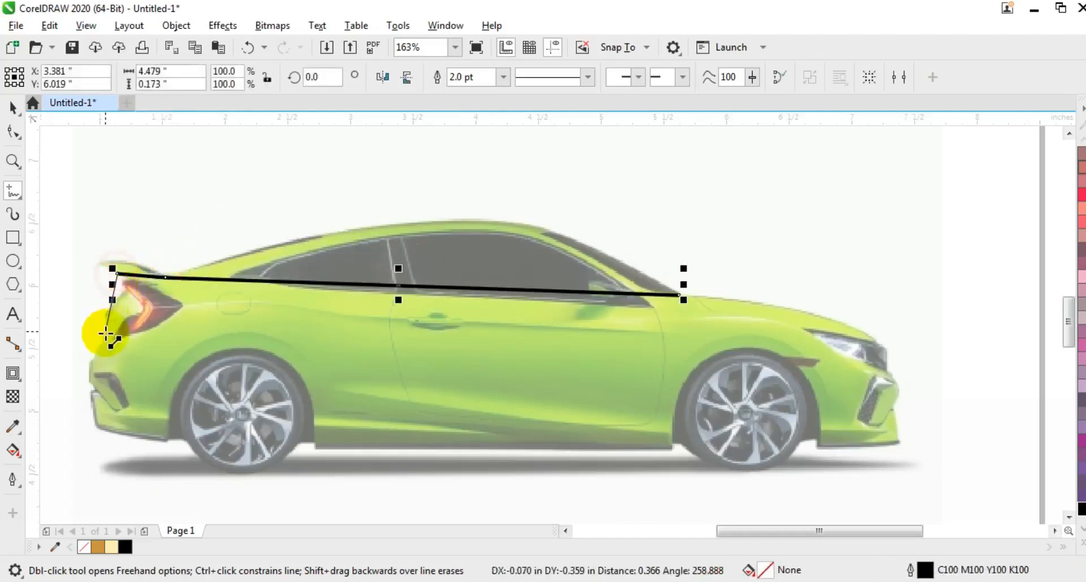
left_click(101, 349)
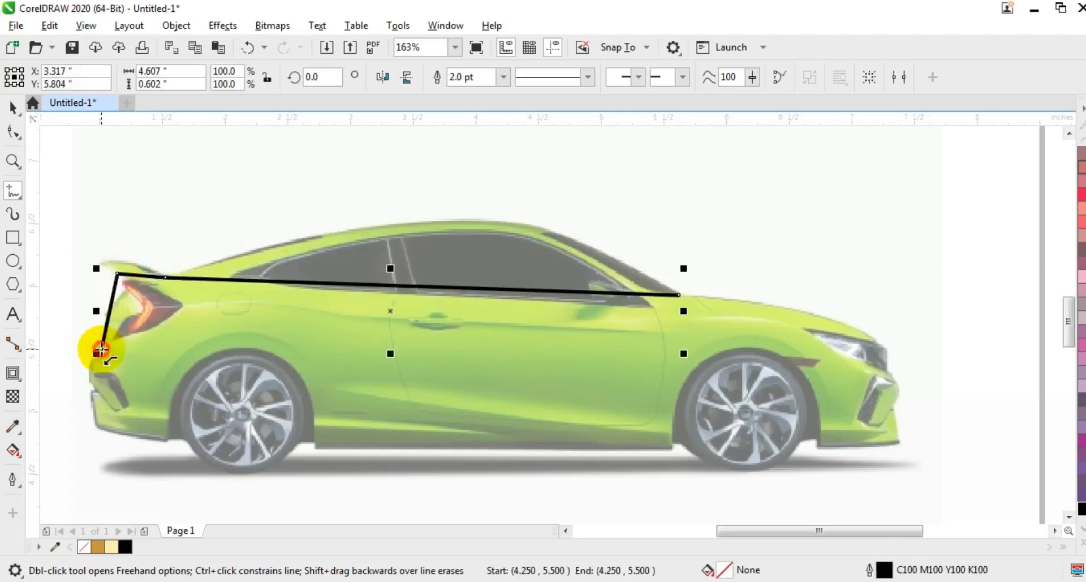
left_click(140, 295)
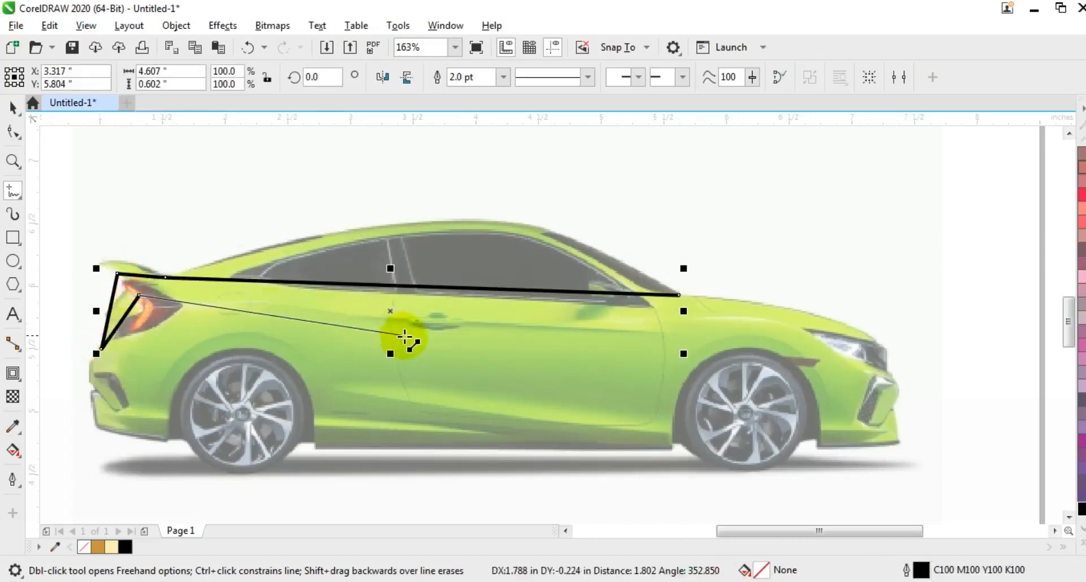
left_click(428, 338)
left_click(261, 297)
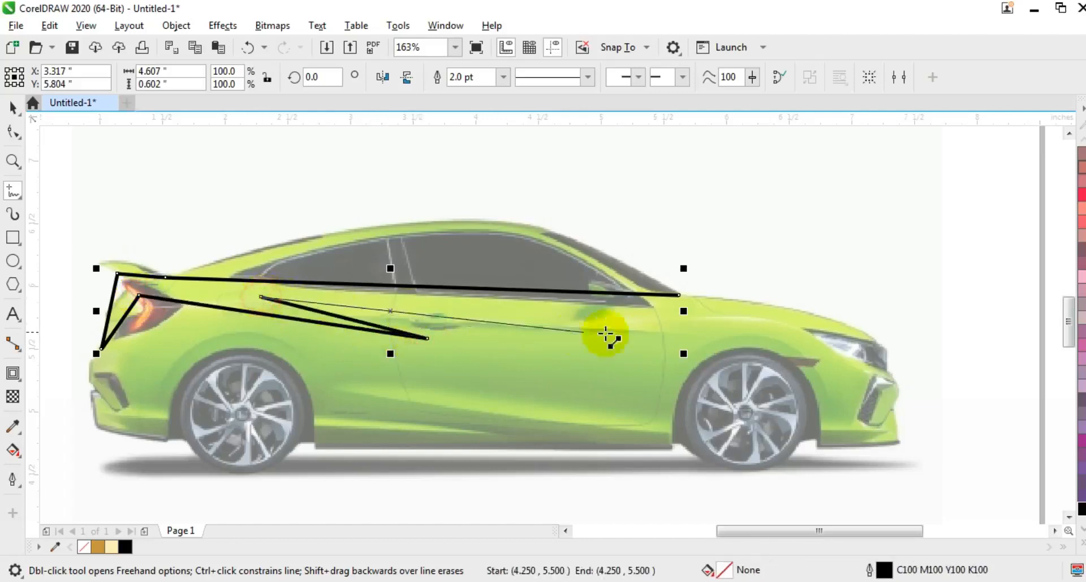
left_click(679, 295)
Convert all segments of the outline to curves and bend its upper edge to follow the car's roofline.
left_click(13, 131)
left_click_drag(78, 194, 781, 452)
left_click(248, 79)
left_click_drag(445, 281, 472, 221)
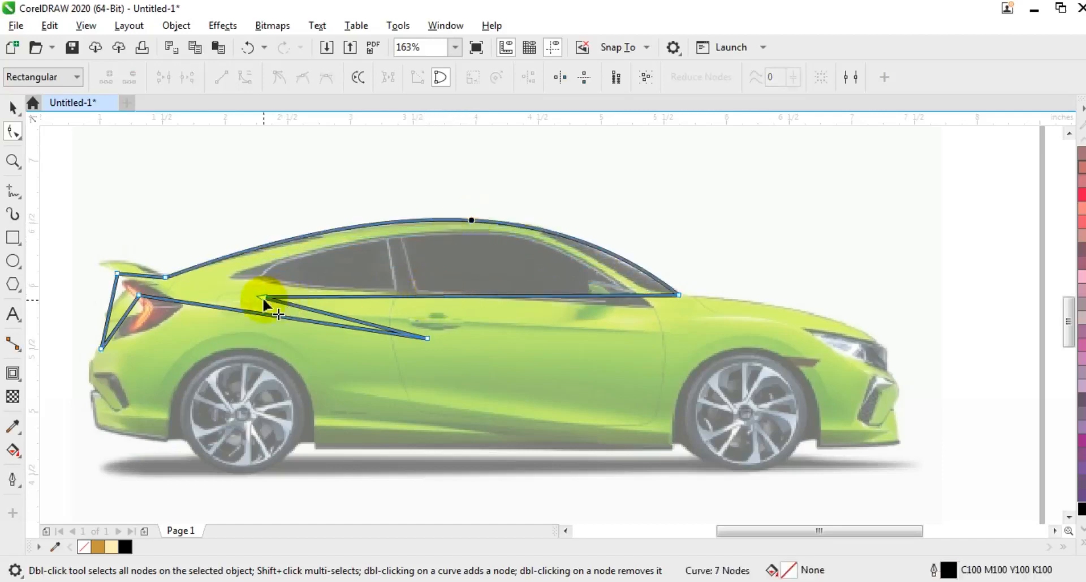
Move the inner node to the rear window corner and bend the outline's window, door and taillight segments into smooth curves.
left_click_drag(262, 296, 240, 288)
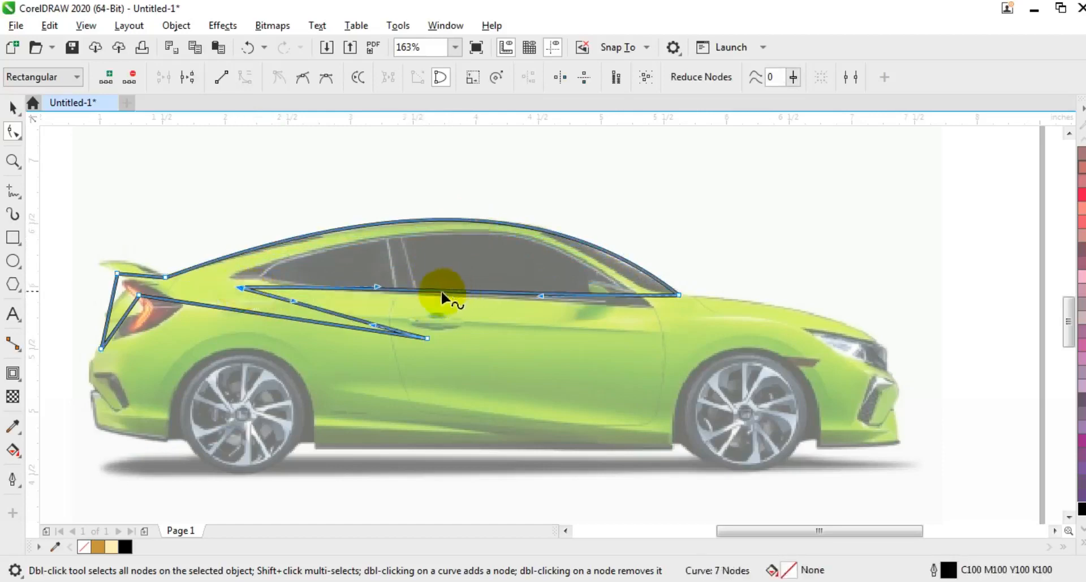
left_click_drag(469, 294, 479, 244)
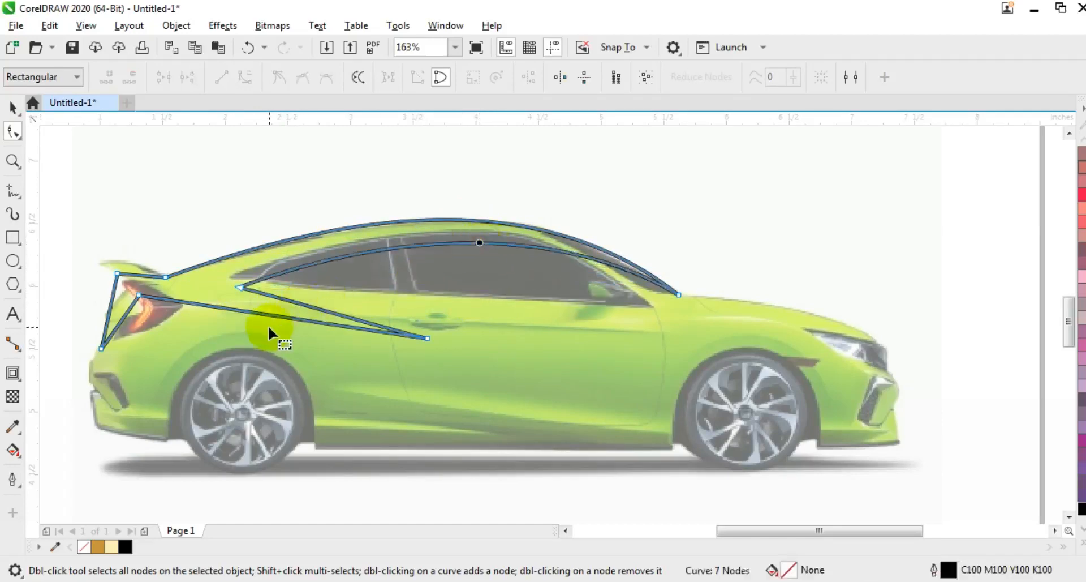
left_click_drag(272, 315, 294, 307)
left_click(139, 306)
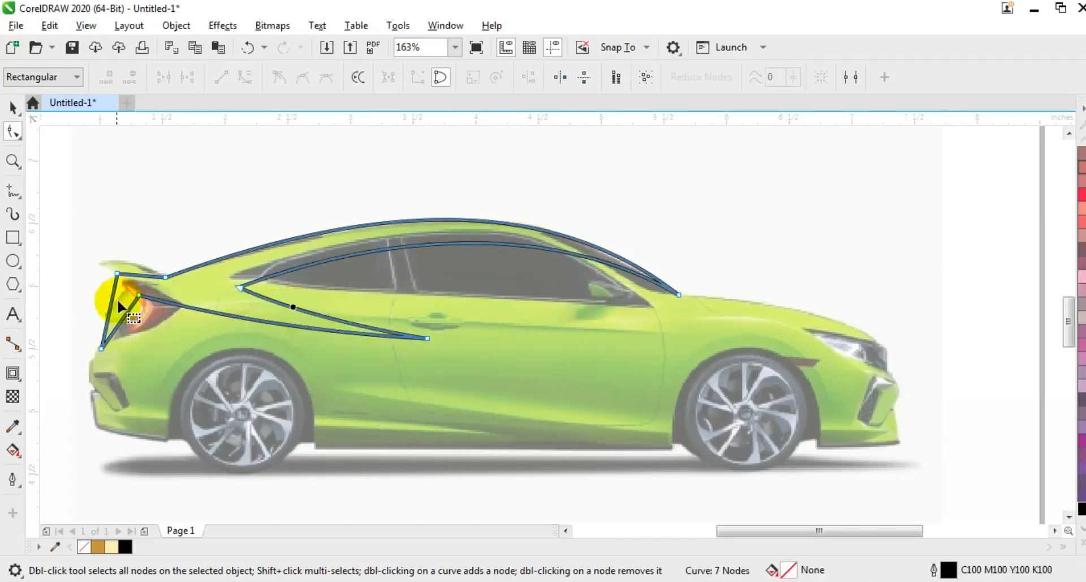
mouse_move(112, 249)
left_mouse_down()
mouse_move(124, 298)
mouse_move(98, 323)
mouse_move(120, 313)
mouse_move(116, 326)
left_mouse_up()
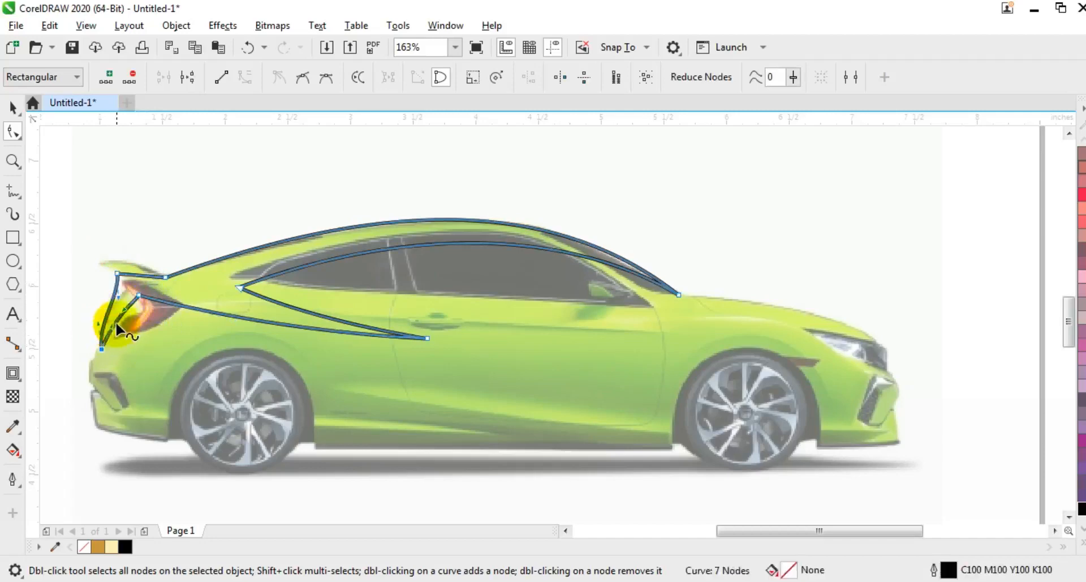
Draw a closed two-node line about 4.88 in wide from below the rear window to the front bumper and convert it to curves.
left_click(12, 190)
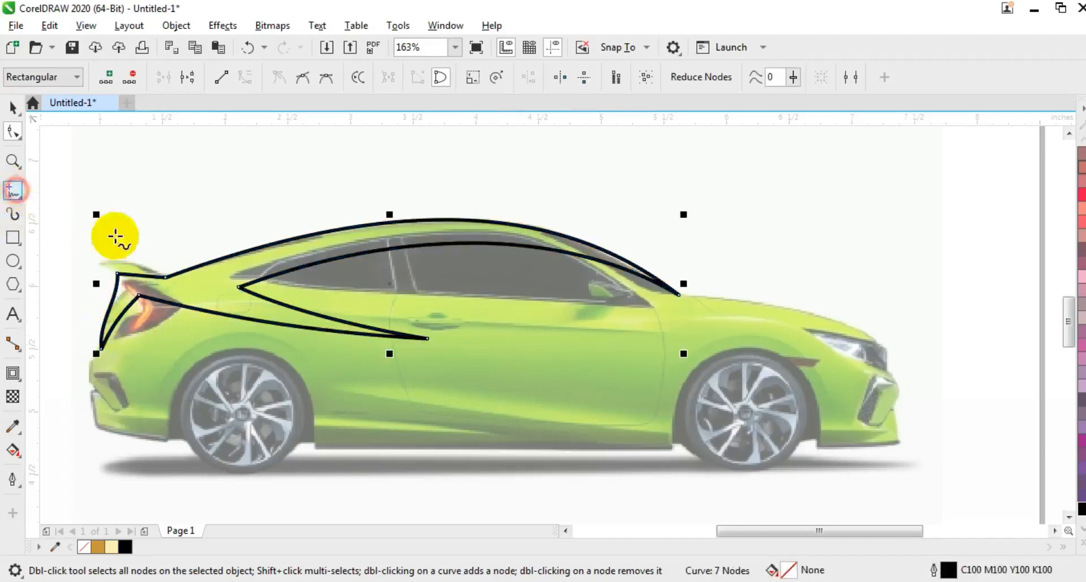
left_click(280, 290)
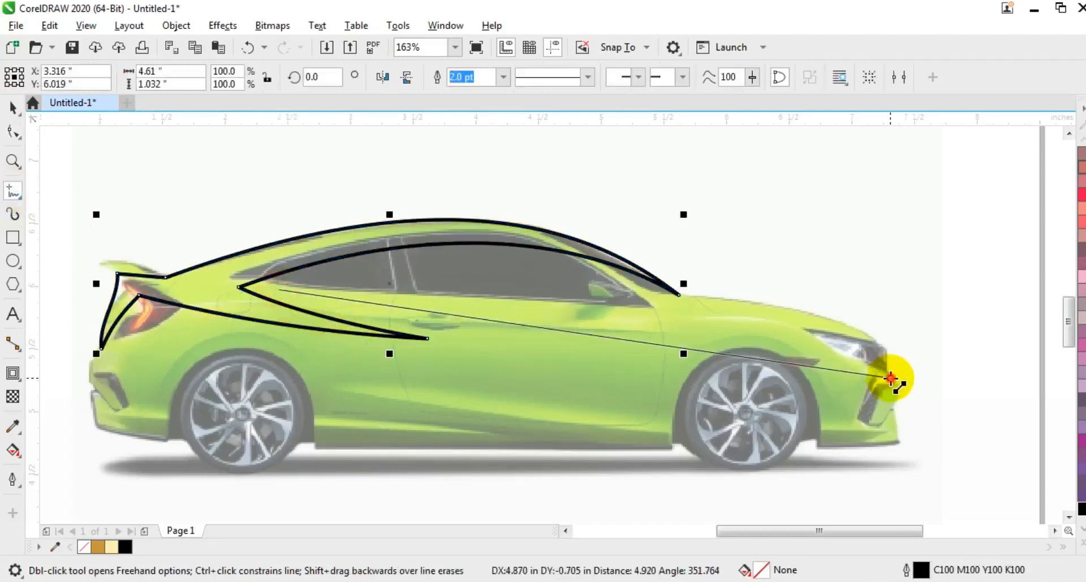
left_click(891, 378)
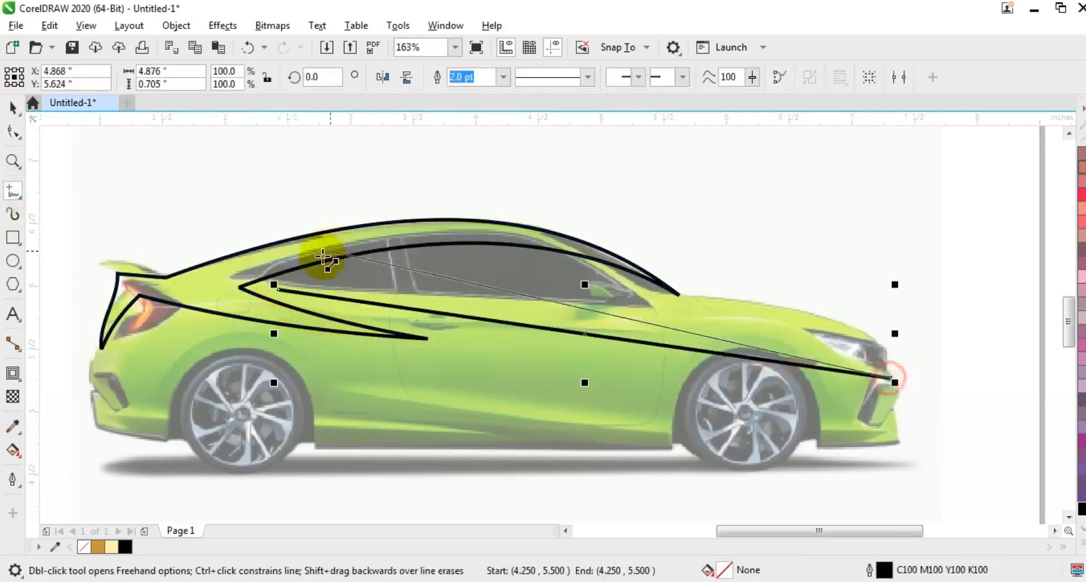
left_click(13, 132)
left_click_drag(880, 423, 275, 110)
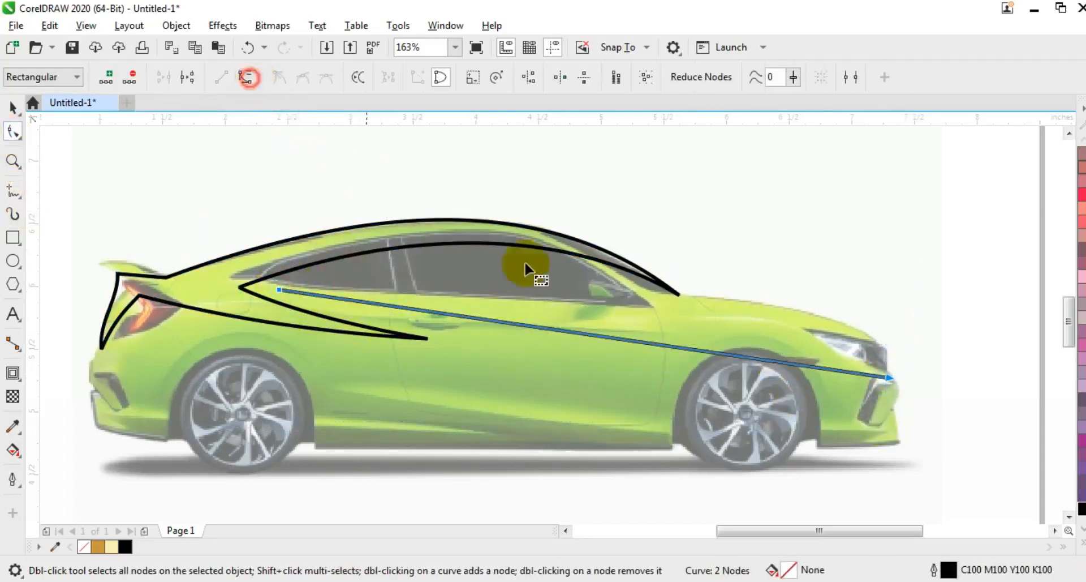
Bend the two segments of the new line into a tapered stripe sweeping along the door and over the front wheel to the headlight.
left_click_drag(683, 346, 820, 260)
left_click_drag(483, 318, 476, 354)
left_click_drag(690, 352, 484, 320)
left_click_drag(467, 354, 473, 378)
left_click_drag(706, 307, 774, 289)
left_click_drag(475, 354, 486, 384)
left_click_drag(409, 324, 458, 312)
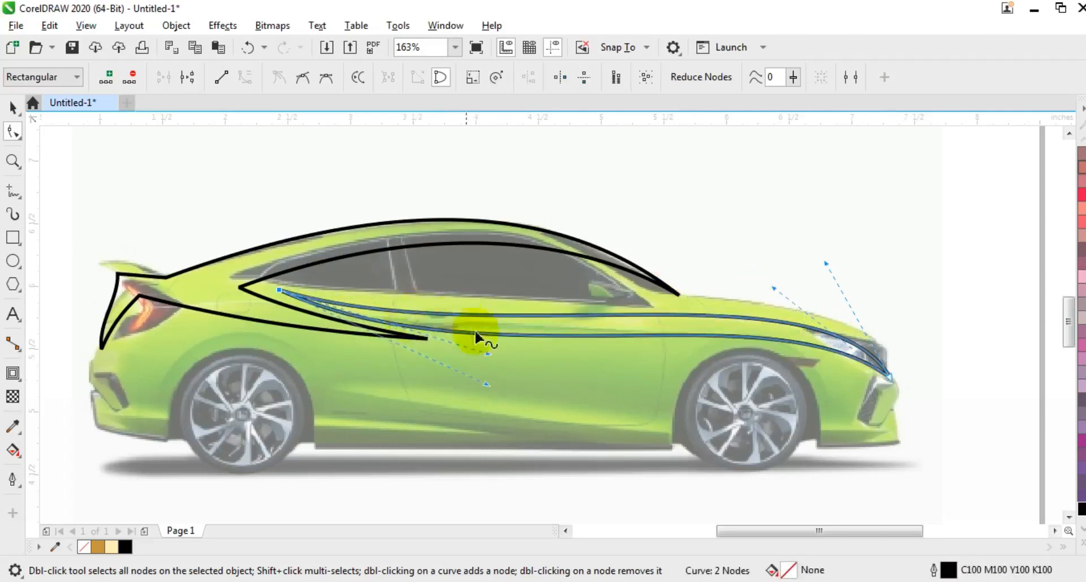
left_click_drag(486, 354, 463, 347)
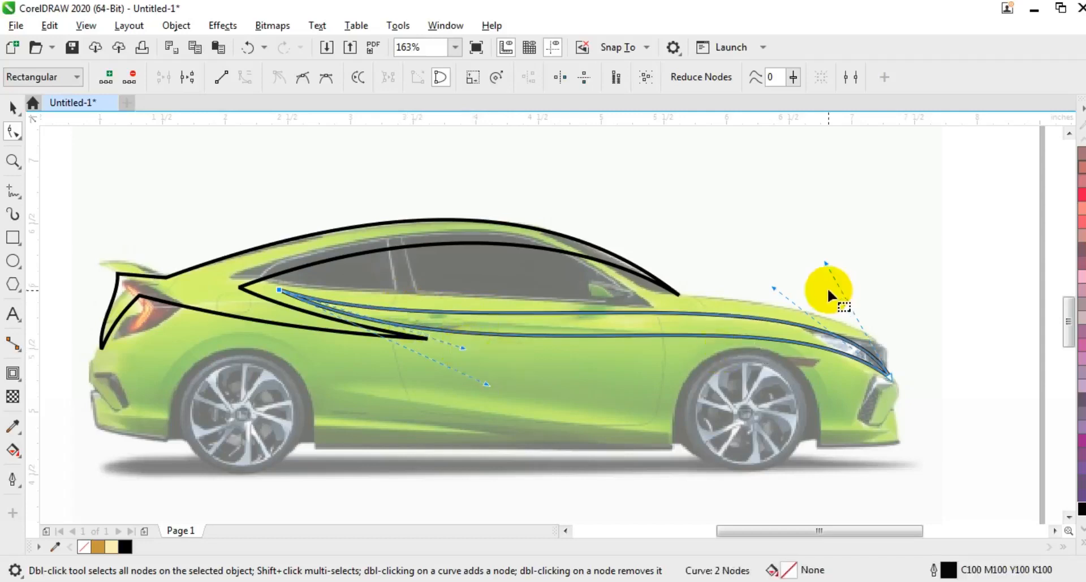
Select the roof shape and the body stripe together and fill both with black.
left_click(12, 107)
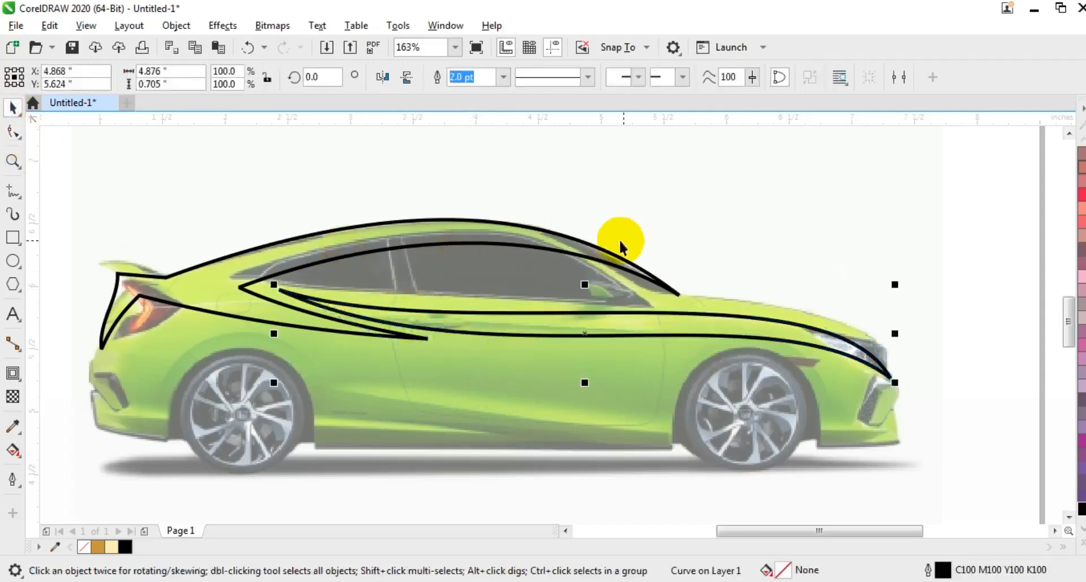
key("F3")
key("Escape")
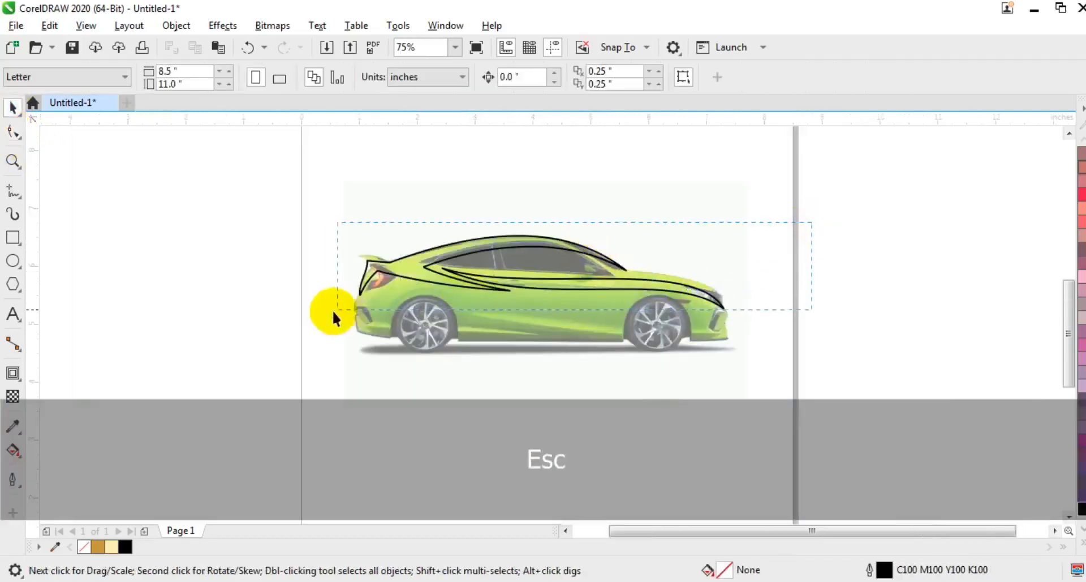
left_click_drag(336, 303, 325, 314)
left_click(126, 546)
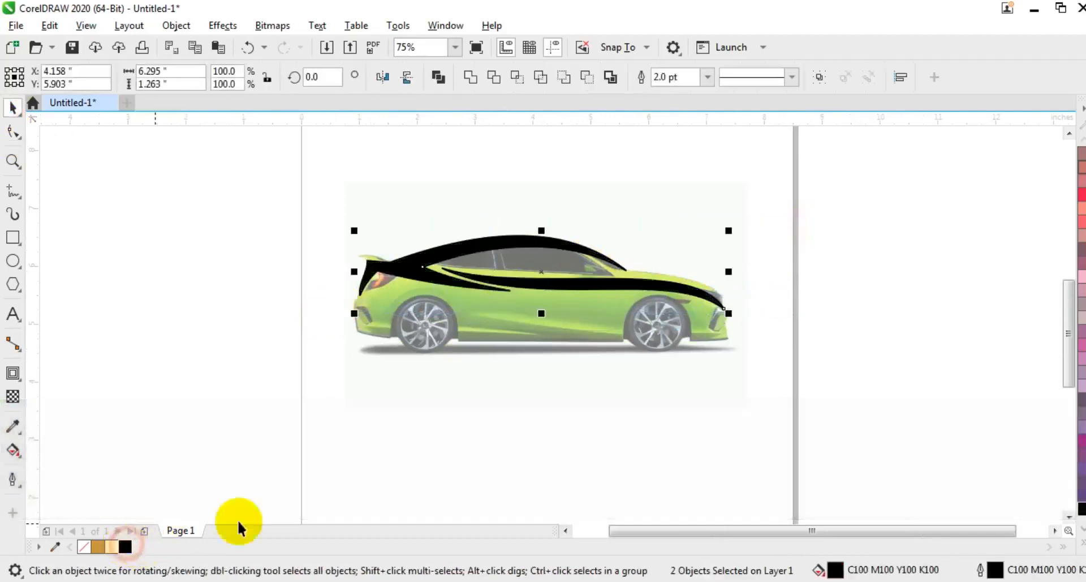
left_click(221, 293)
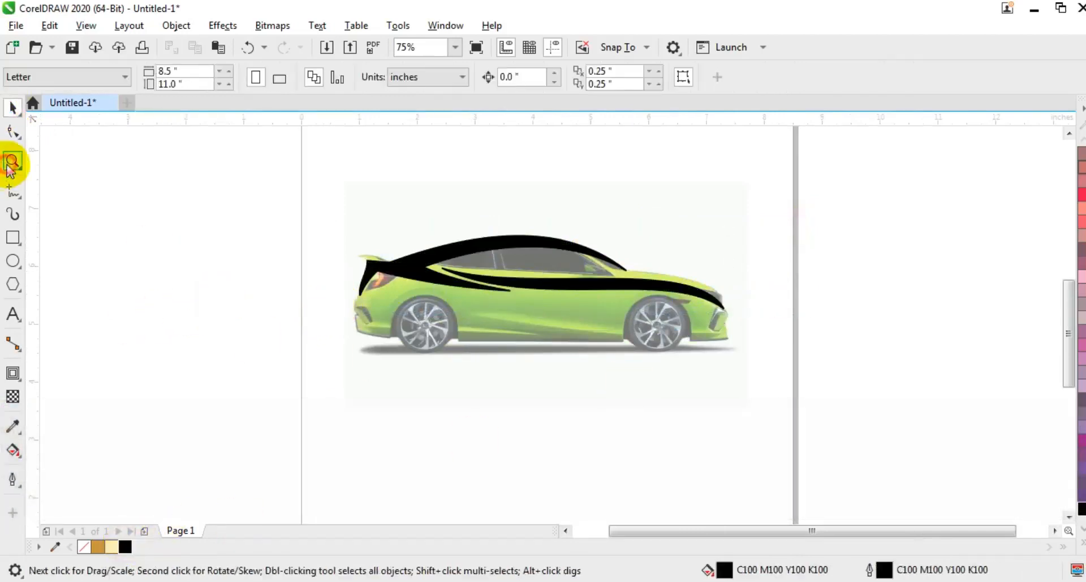
Draw a closed two-node shape about 1.74 in wide across the front side window and bend it into a thin arc under the roof.
left_click(12, 161)
left_click_drag(395, 223, 752, 352)
left_click(12, 191)
left_click(628, 260)
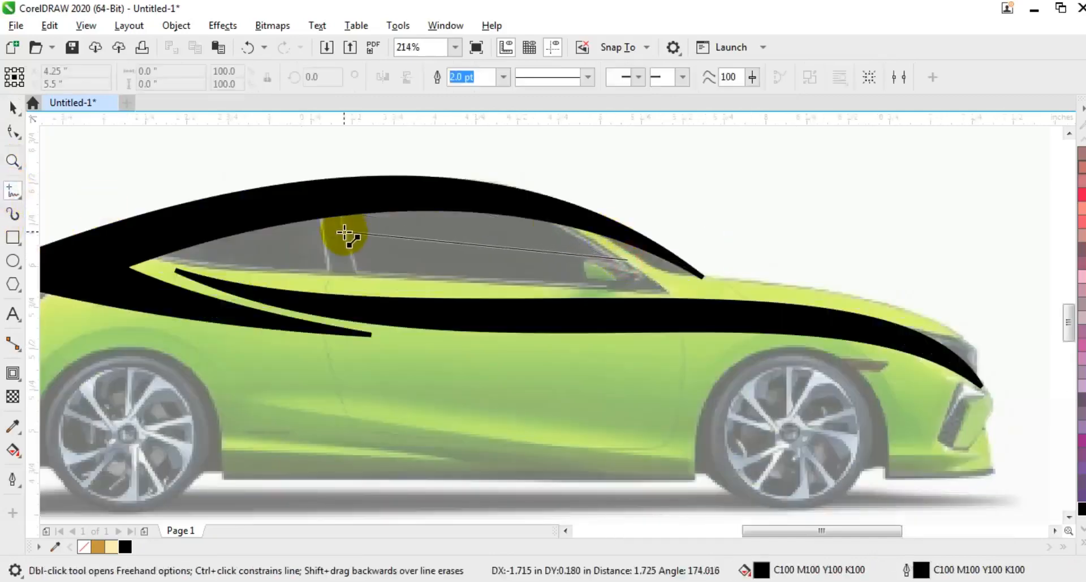
double_click(341, 232)
left_click(628, 260)
left_click(13, 133)
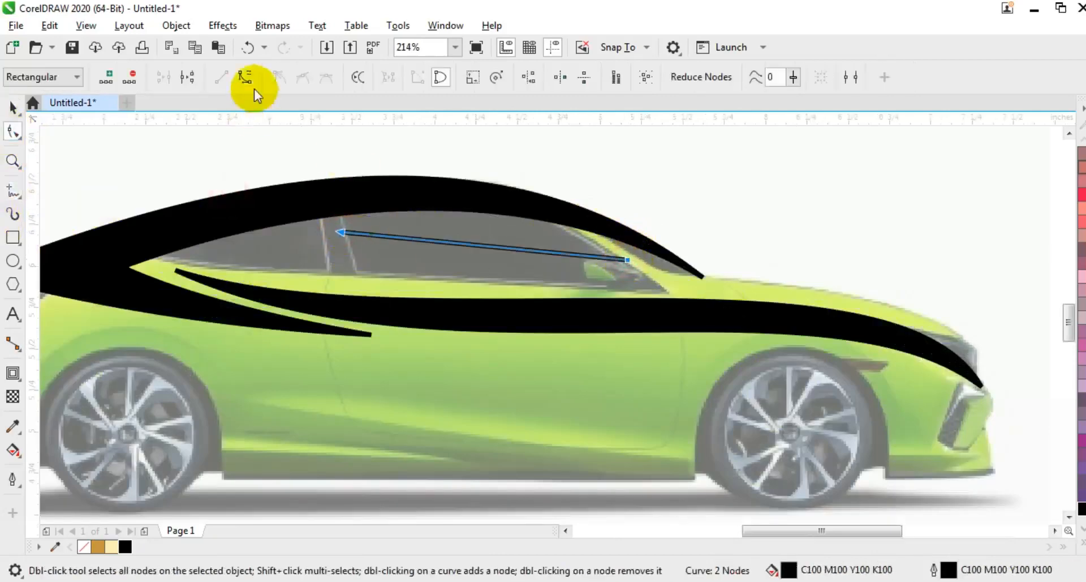
left_click_drag(480, 244, 483, 225)
Remove the outlines from the window arc, the body stripe and the roof shape.
left_click(12, 108)
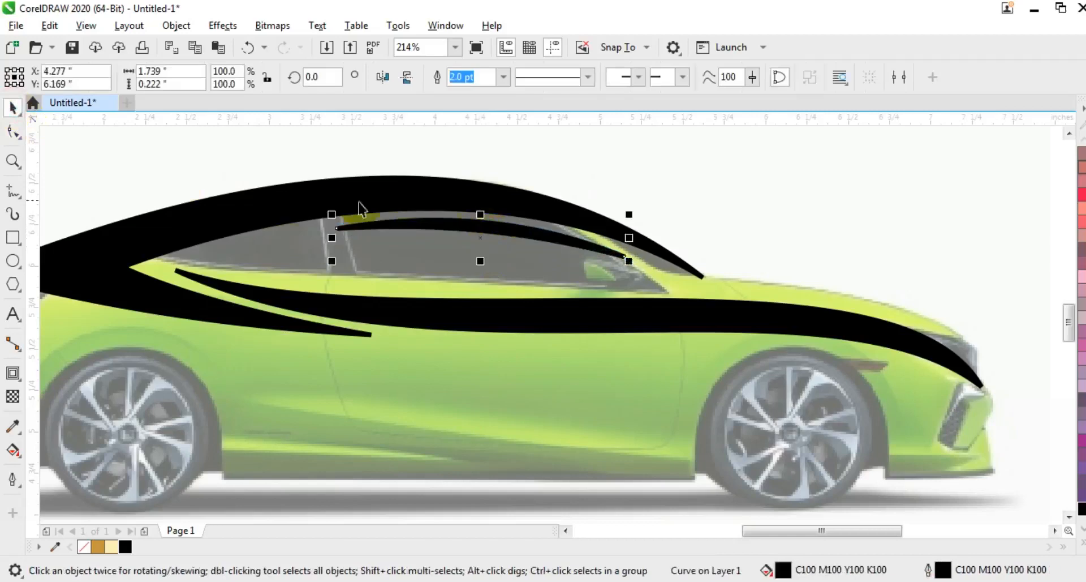
right_click(84, 546)
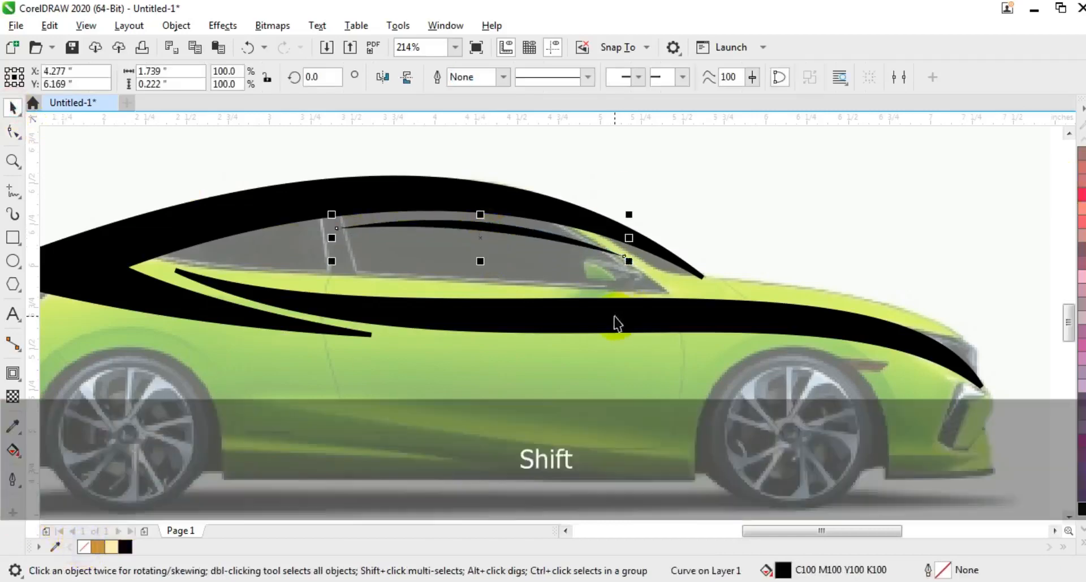
left_click(613, 323, "shift")
left_click(249, 322, "shift")
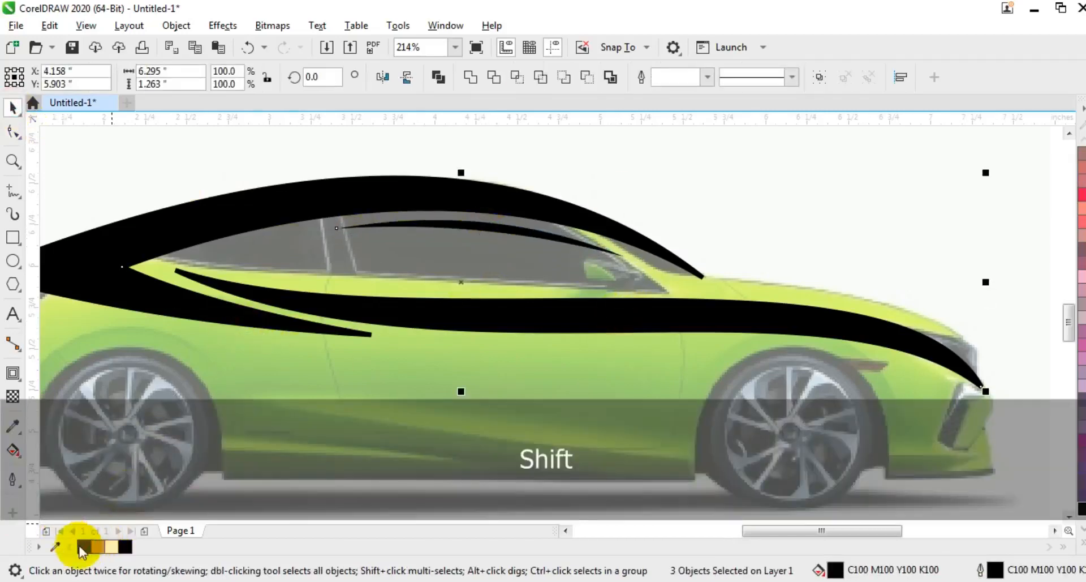
key("Escape")
Enlarge the thin window arc from its centre to about 107.8%.
left_click(598, 250)
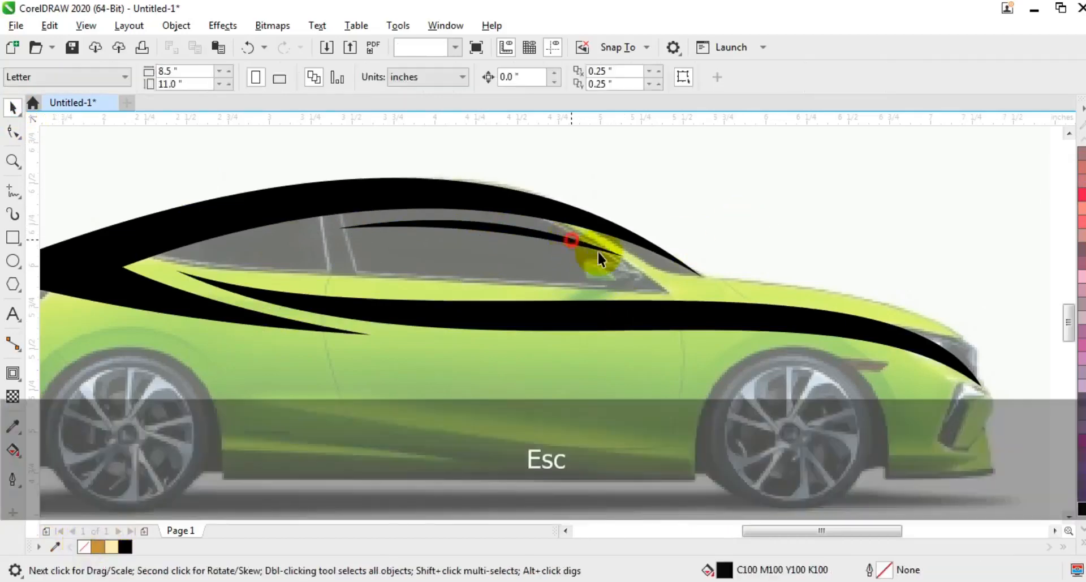
left_click_drag(628, 262, 640, 262)
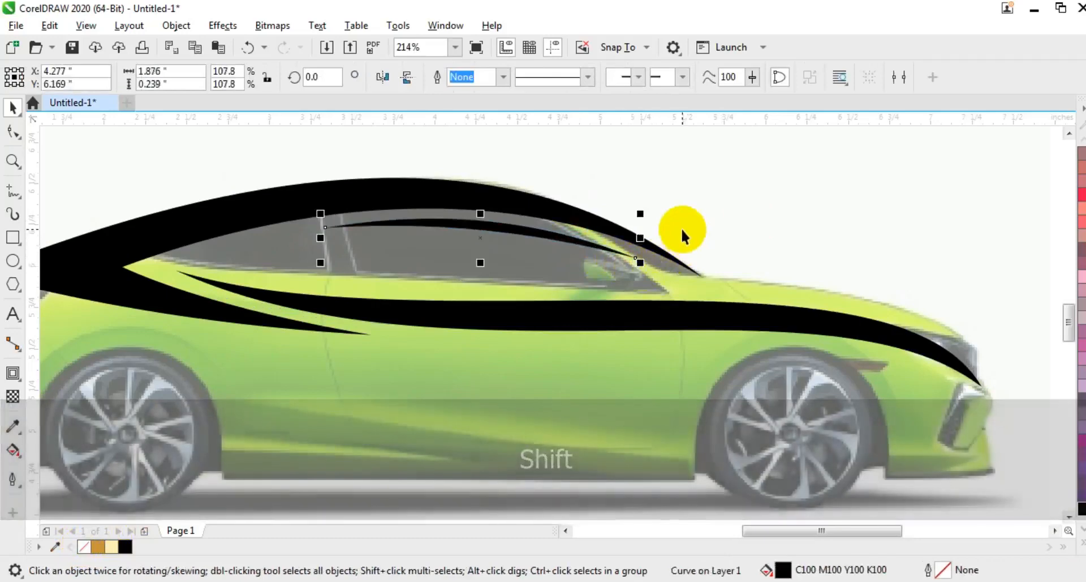
key("F3")
key("Escape")
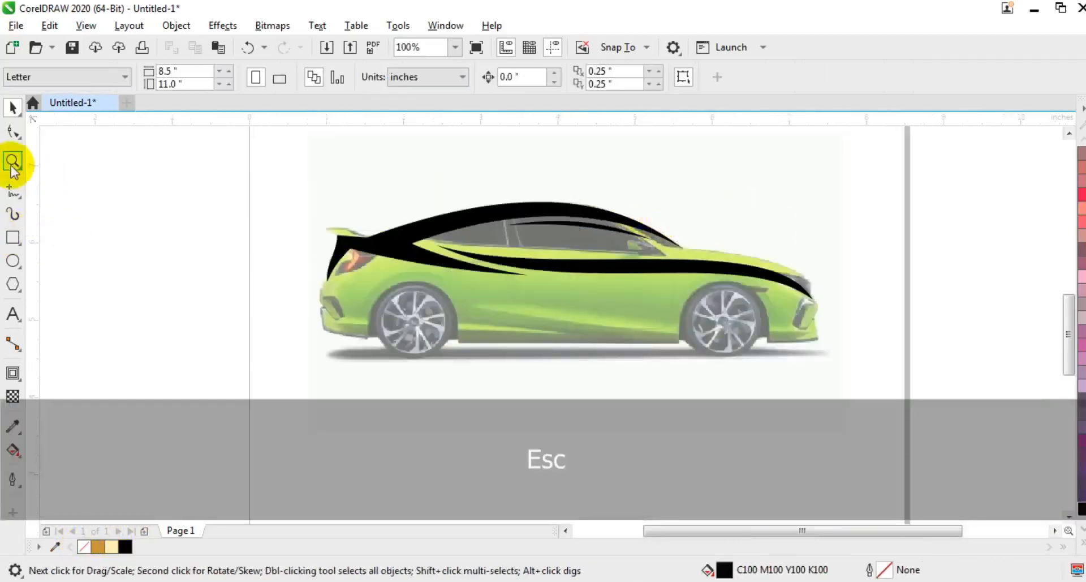
Draw a closed two-node arch about 1.08 in wide over the rear wheel, fill it black and remove its outline.
left_click(13, 161)
left_click_drag(304, 198, 836, 391)
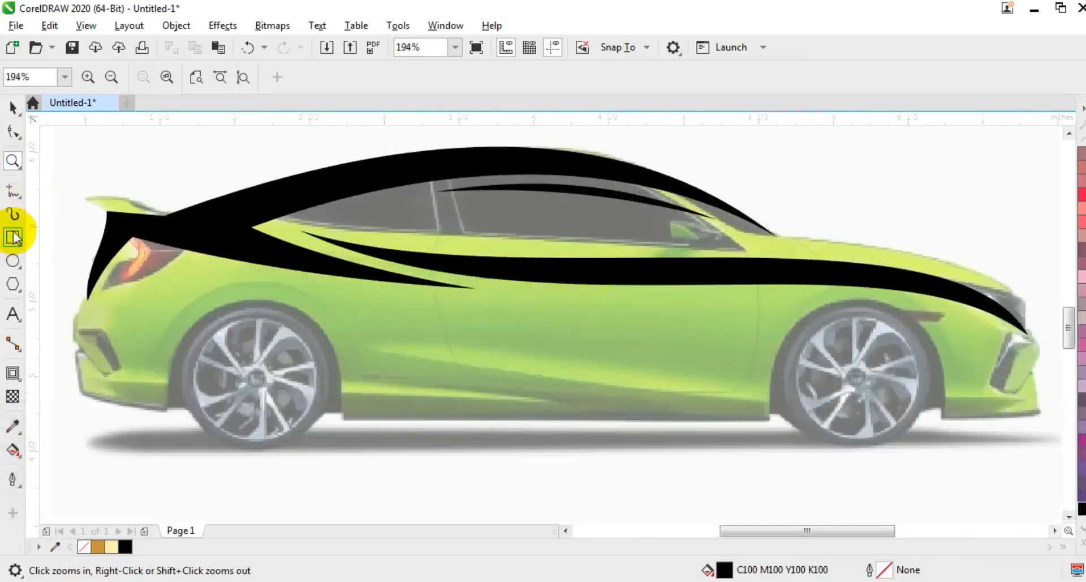
left_click(13, 192)
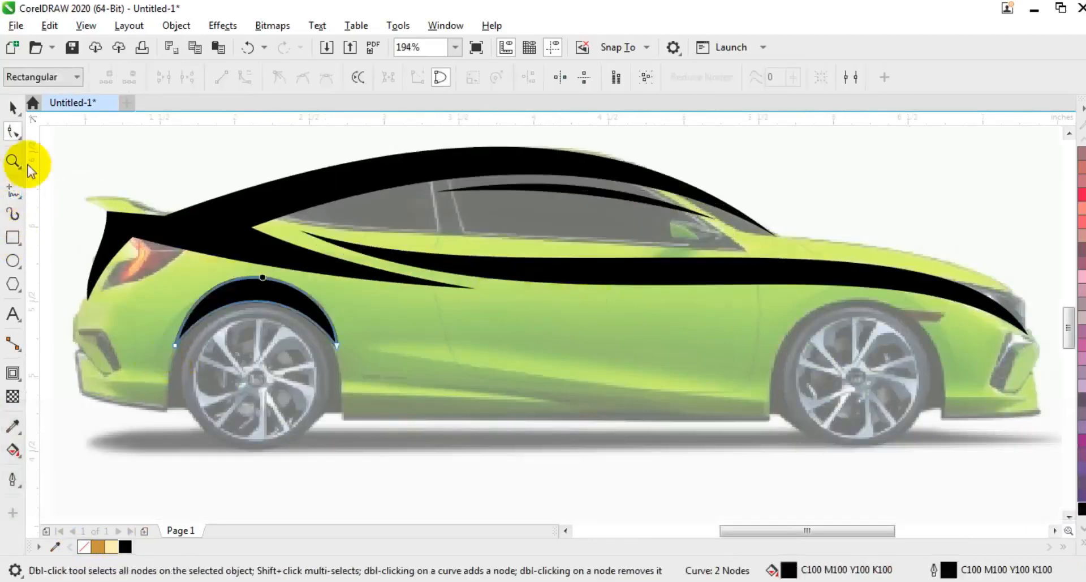
left_click(13, 106)
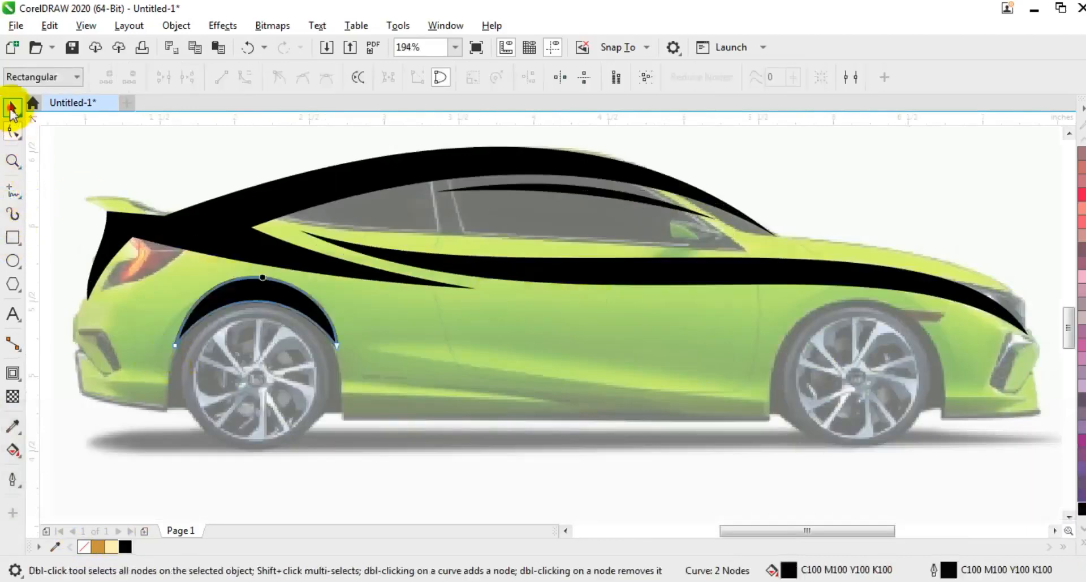
right_click(84, 546)
Delete the faded car photo behind the traced shapes.
key("F3")
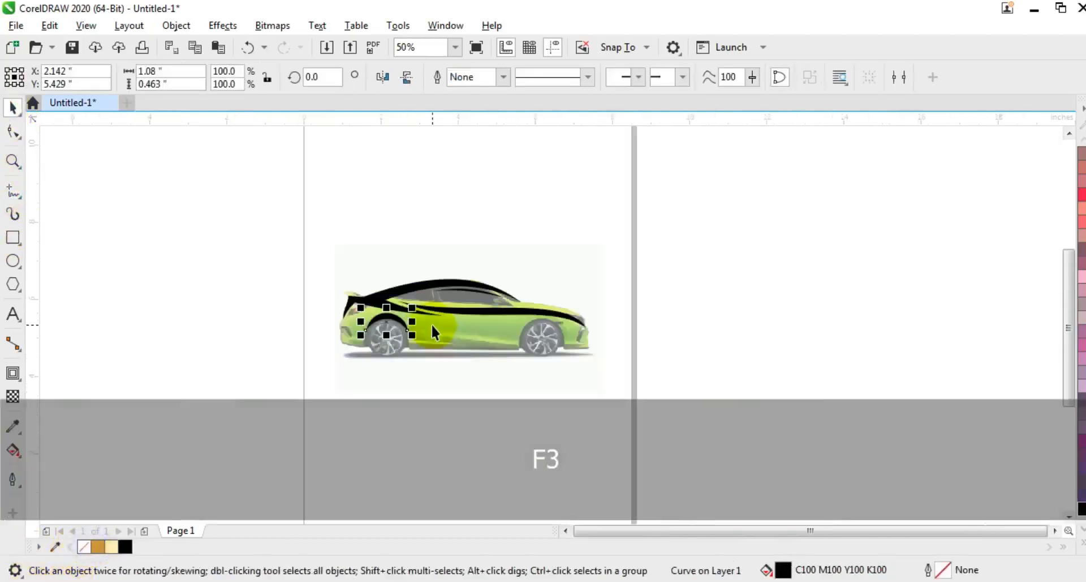
key("Escape")
left_click(468, 346)
key("Delete")
Weld the four black car shapes into one object and move it straight up on the page.
left_click_drag(574, 370, 297, 259)
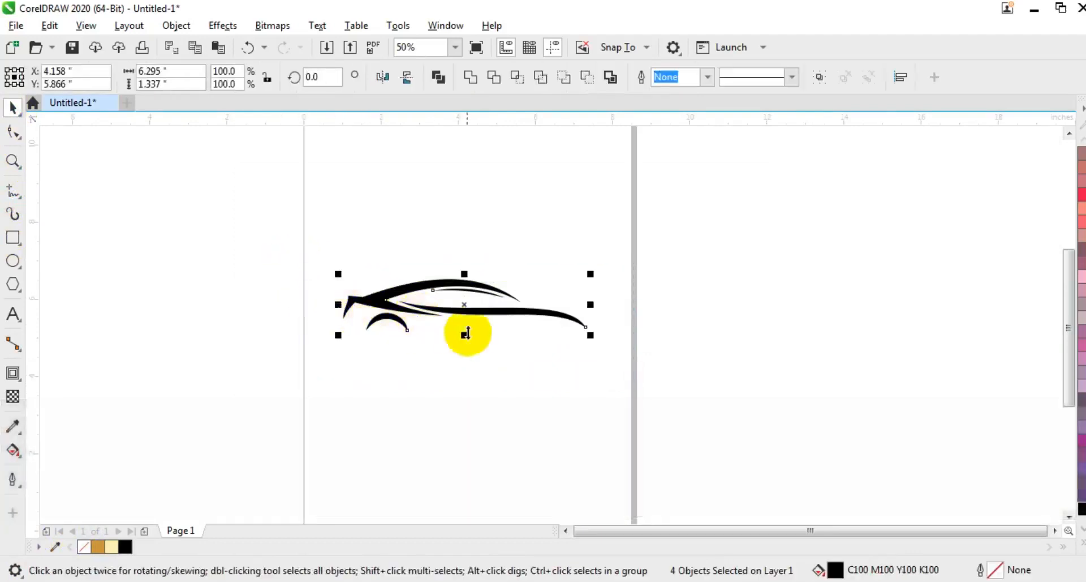
left_click(470, 77)
left_click_drag(462, 308, 464, 252)
left_click(489, 358)
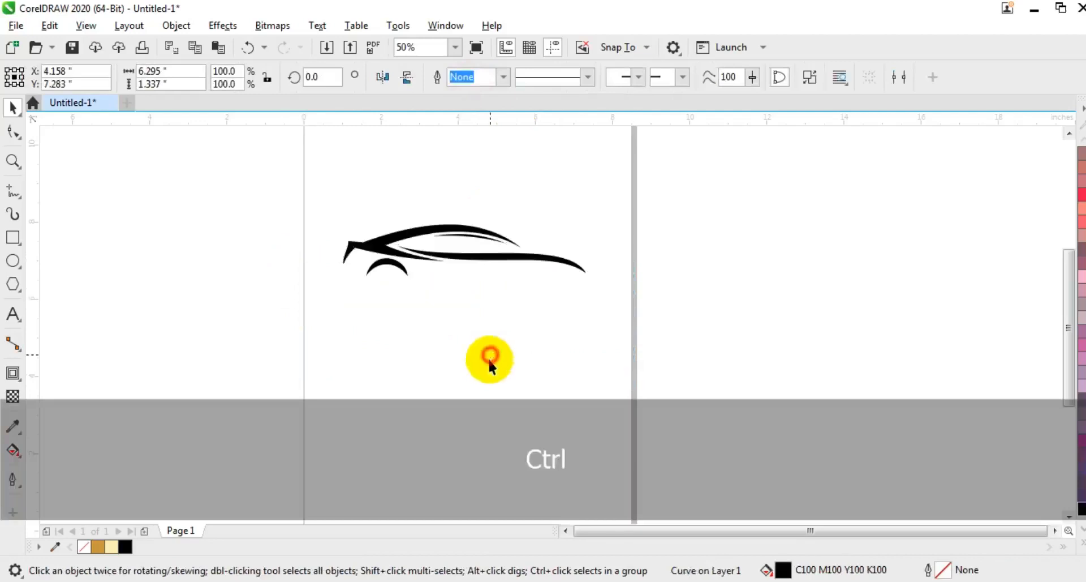
Draw a six-sided polygon about 3.87 by 4.47 in below the car, with a 3 pt black outline and no fill.
left_click(12, 163)
left_click_drag(254, 205, 776, 493)
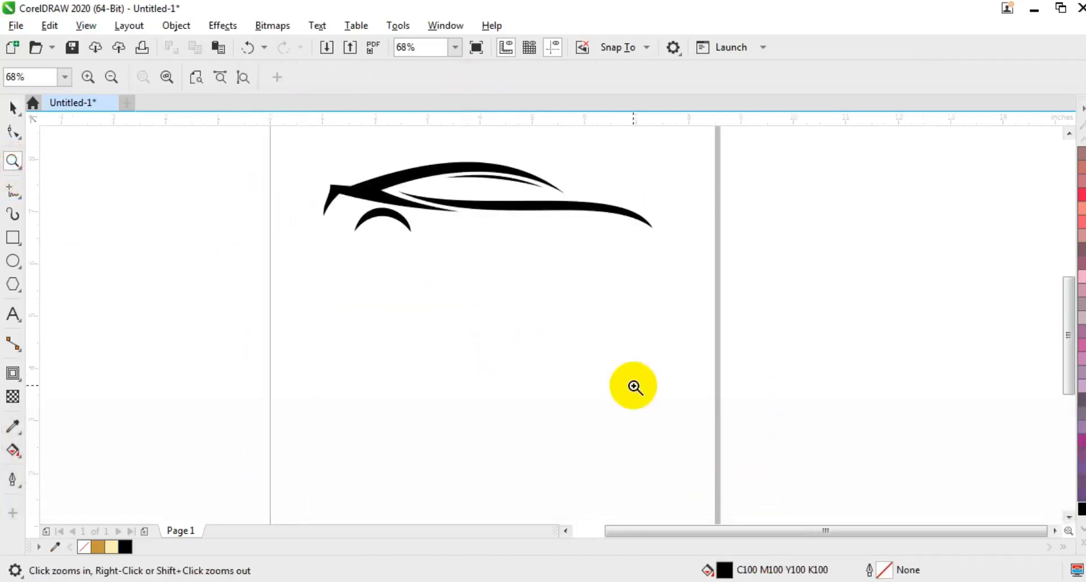
left_click(12, 285)
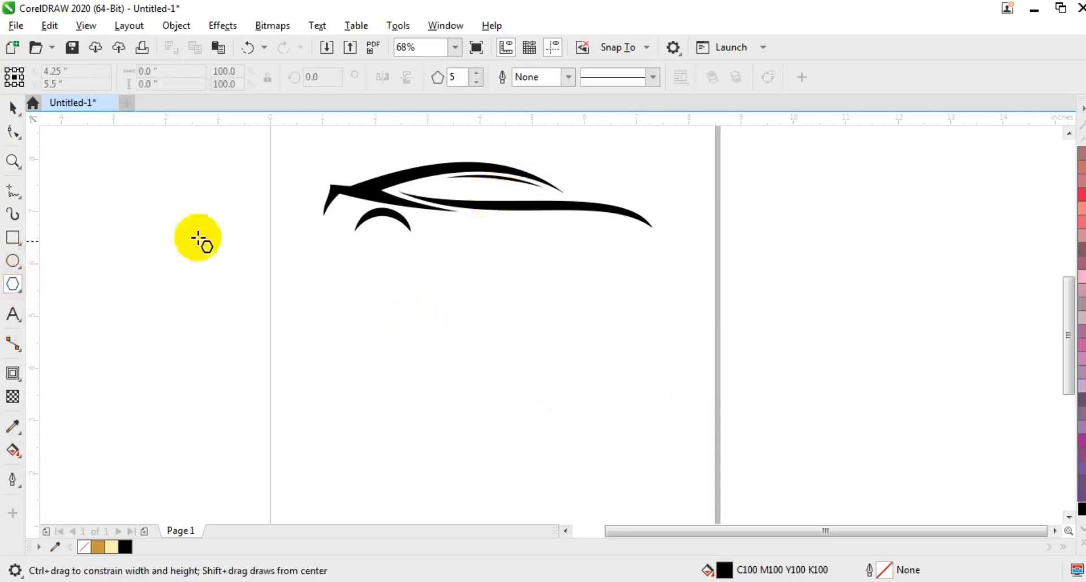
left_click(12, 111)
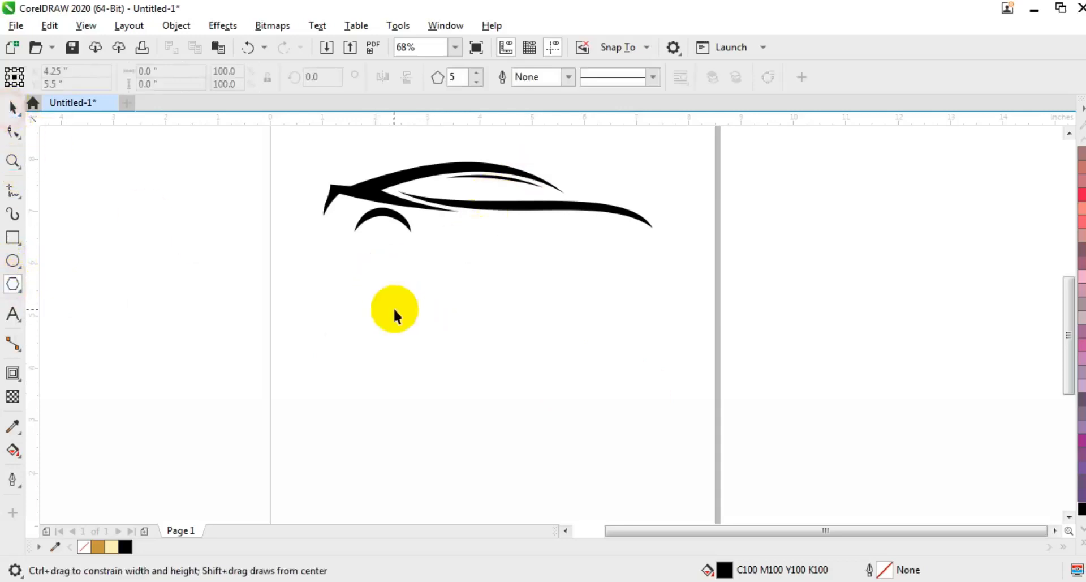
left_click(12, 284)
left_click(568, 77)
left_click(539, 178)
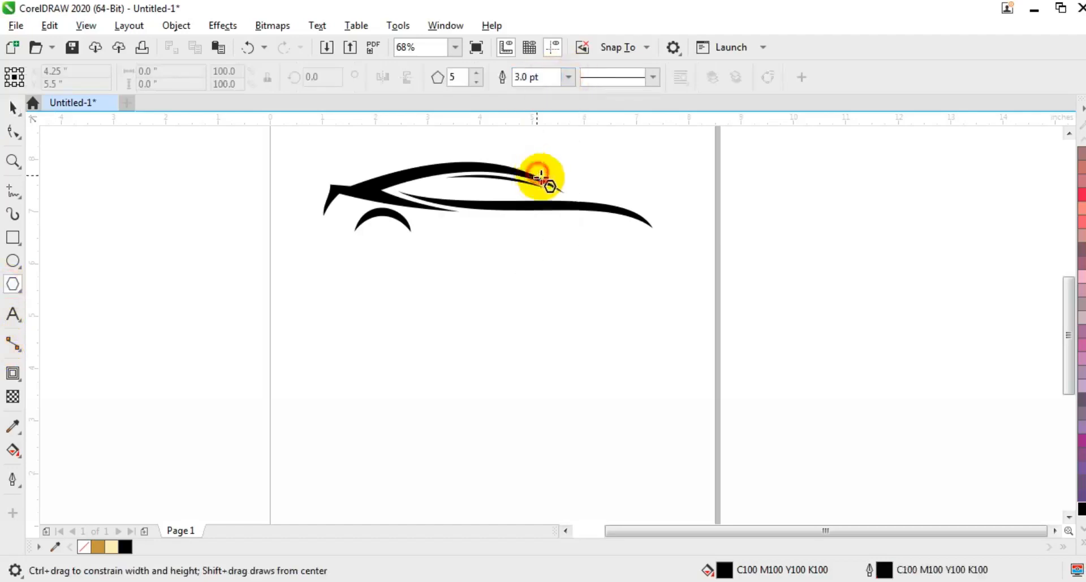
left_click(83, 545)
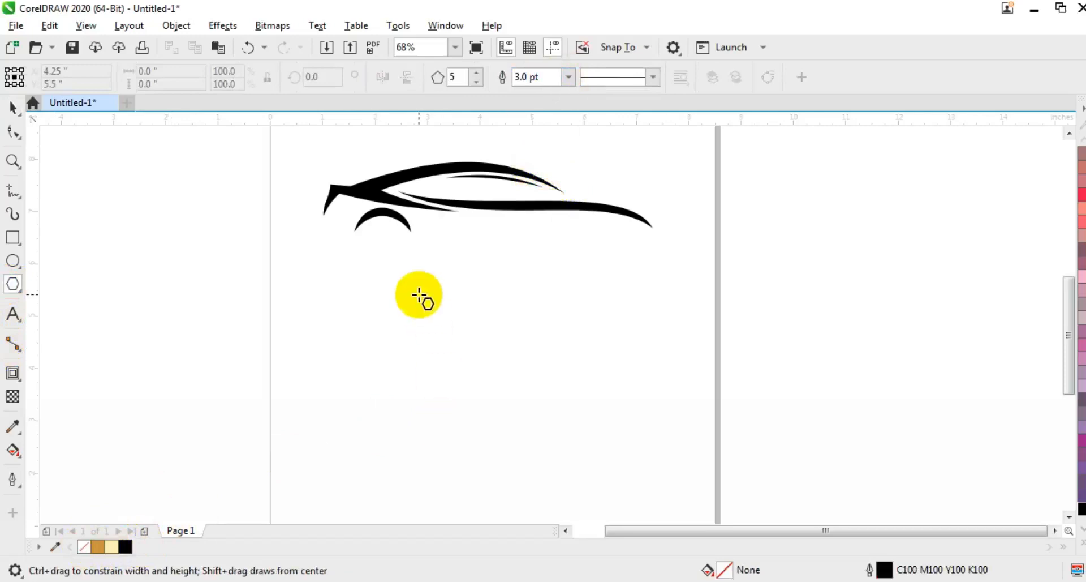
left_click_drag(373, 260, 516, 492)
left_click(477, 72)
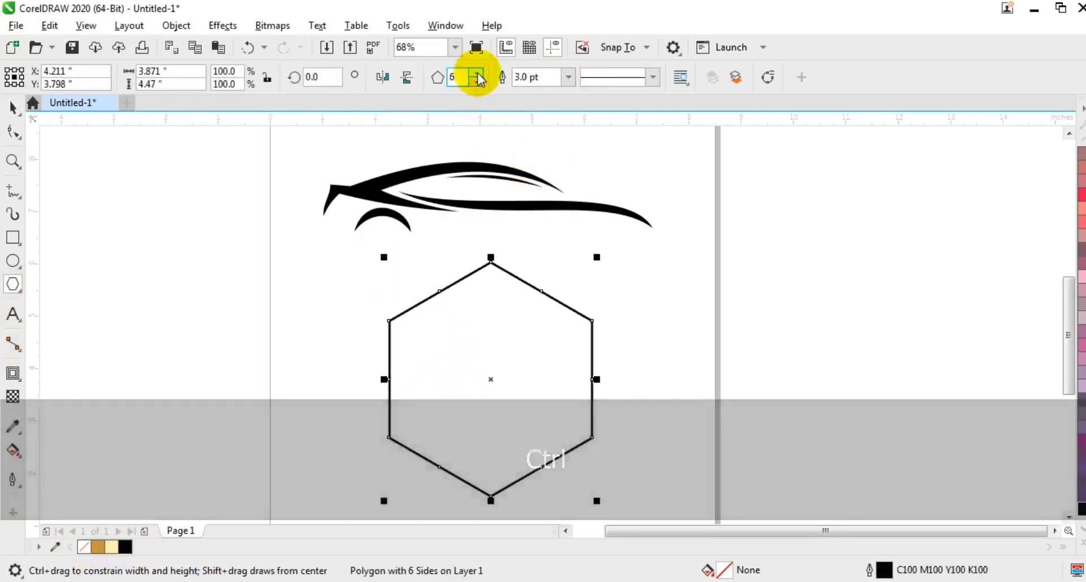
Convert the hexagon to curves, delete the midpoint nodes of its two upper edges and raise the upper side corners equally.
left_click(14, 132)
key("ctrl+q")
left_click_drag(417, 278, 616, 309)
key("Delete")
left_click_drag(363, 331, 390, 306)
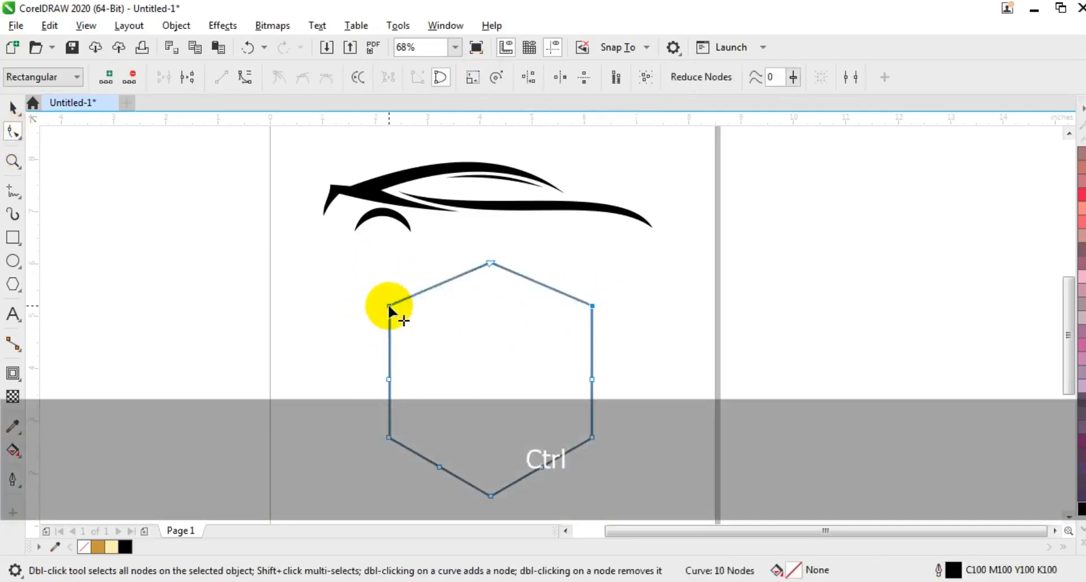
Weld the hexagon with a vertically flipped, lowered copy of itself and delete the extra nodes along the vertical sides.
left_click(13, 107)
left_click_drag(496, 262, 503, 294)
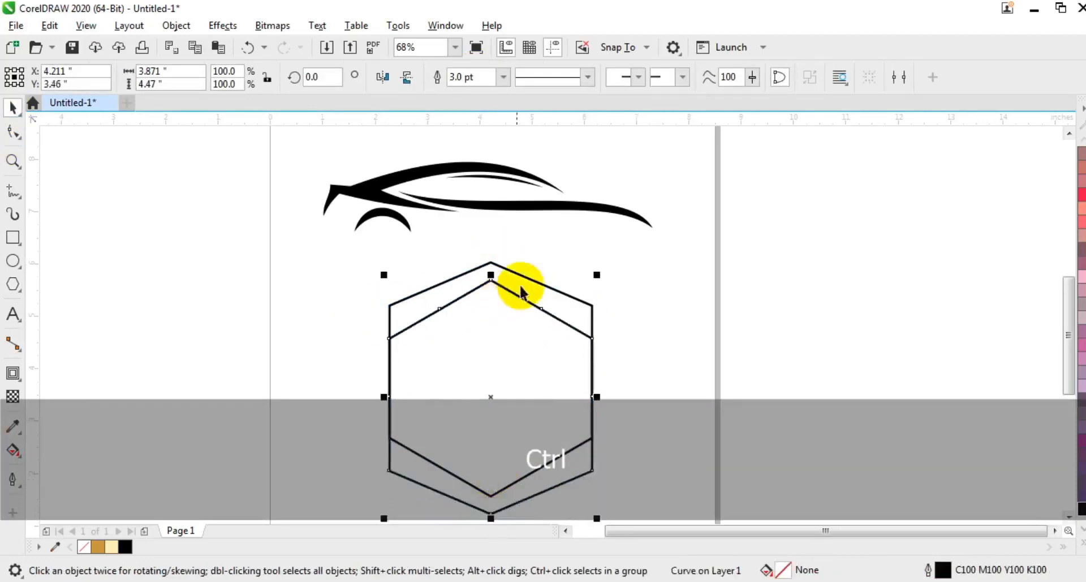
left_click(525, 279, "shift")
left_click(474, 78)
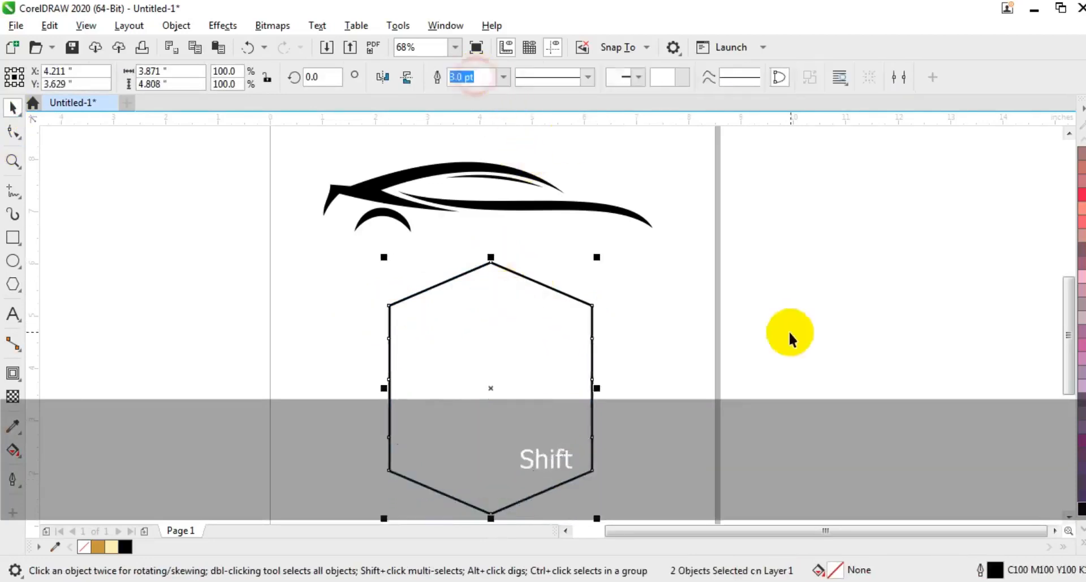
left_click(13, 133)
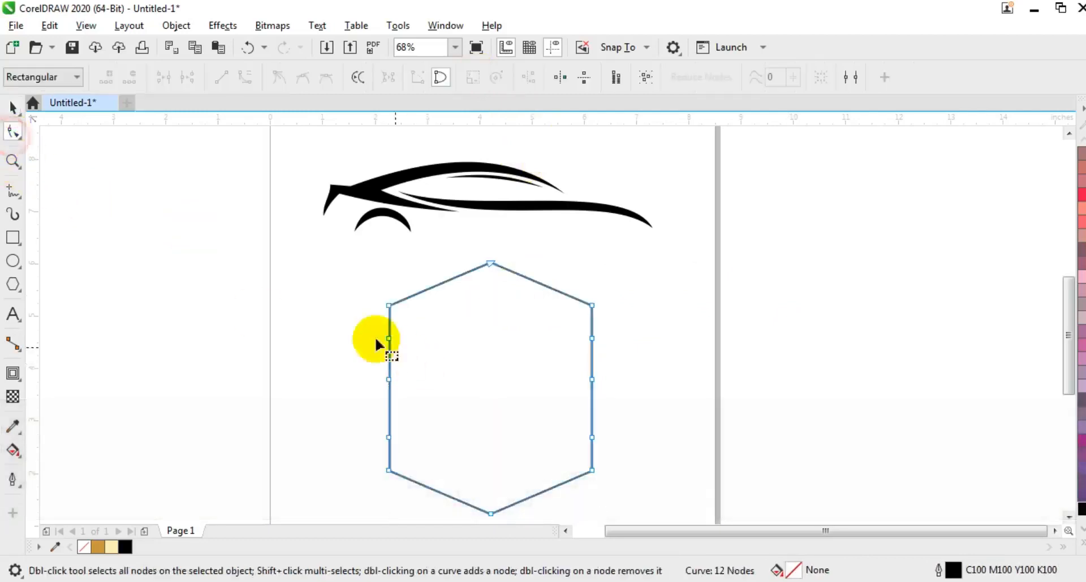
left_click_drag(549, 448, 608, 459)
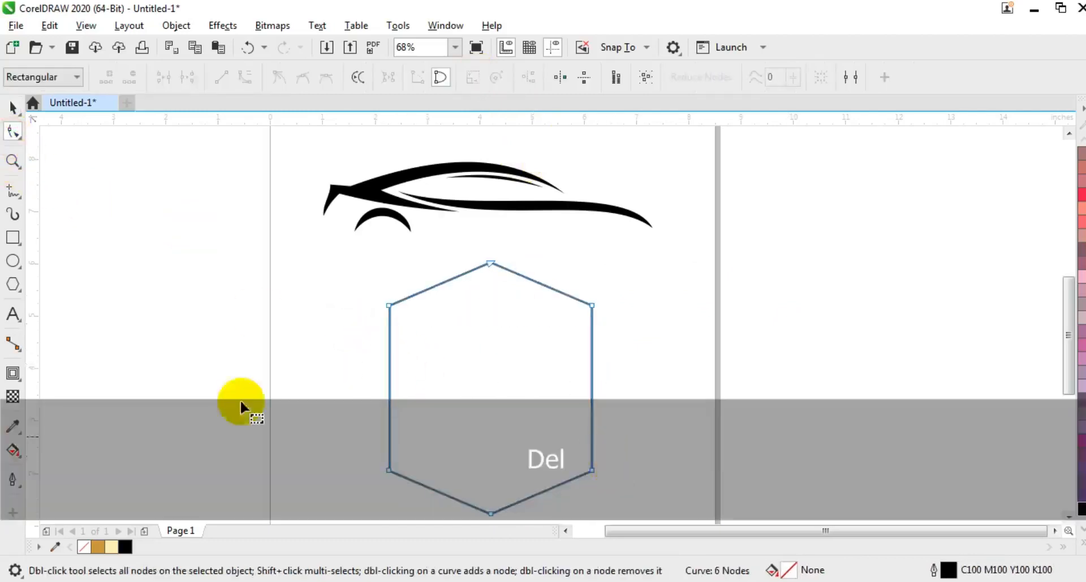
Add a one-step inward contour to the hexagon with an offset of about 0.215 in.
left_click(13, 374)
left_click_drag(491, 262, 493, 274)
left_click(13, 108)
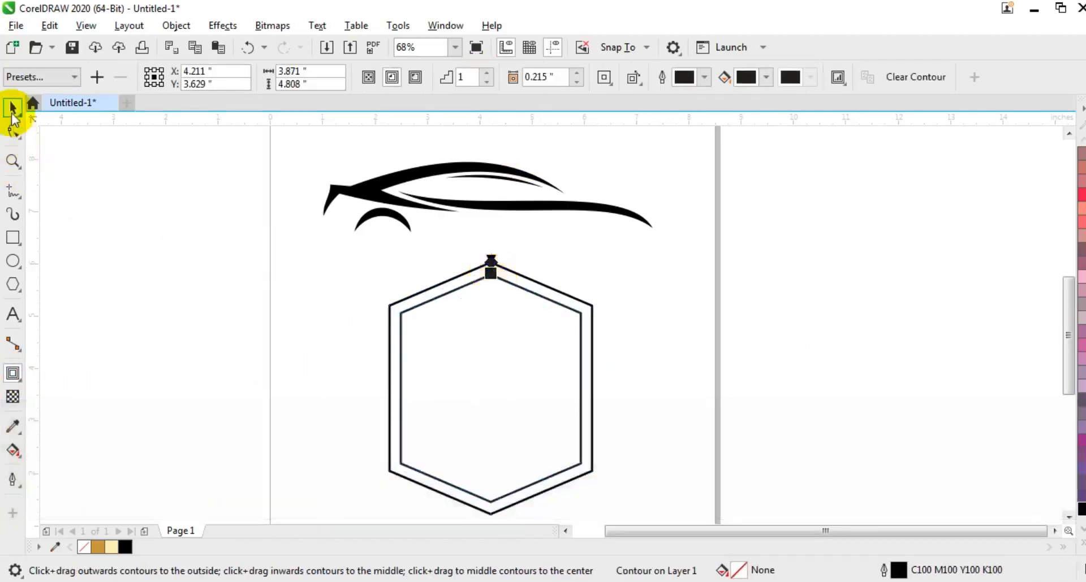
Break the contour apart and combine the inner and outer hexagons into a single frame.
left_click(164, 26)
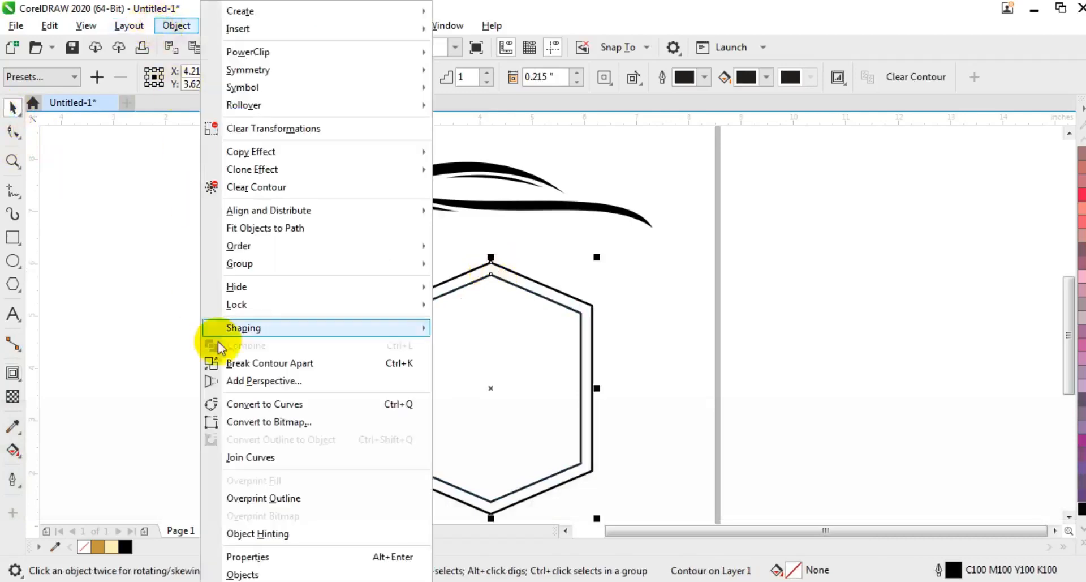
left_click(242, 369)
left_click(306, 276)
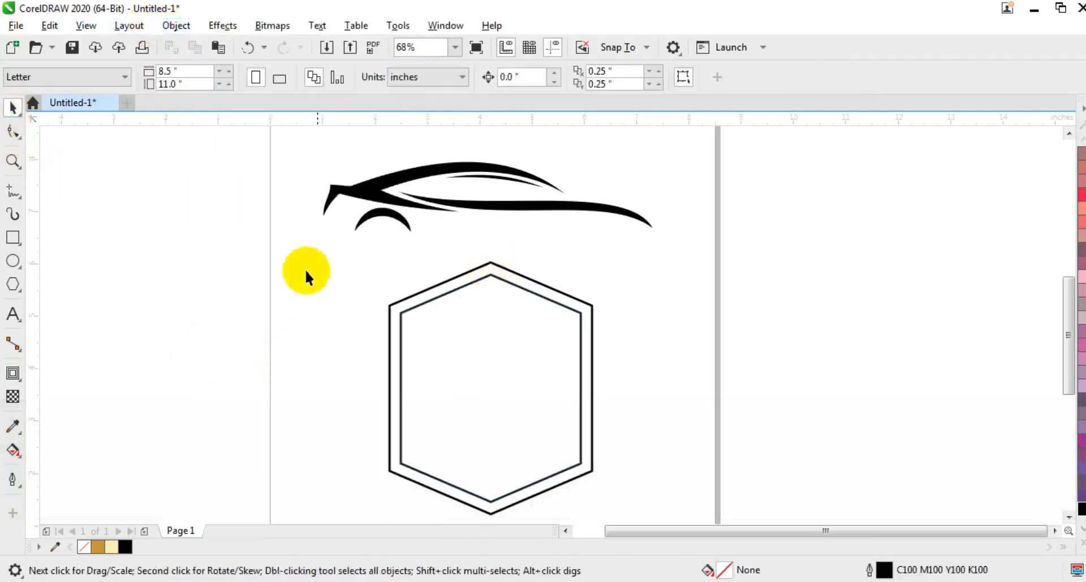
left_click_drag(629, 508, 637, 509)
left_click(439, 77)
Draw a square about 11.27 in wide beside the page and fill it with black.
key("F3")
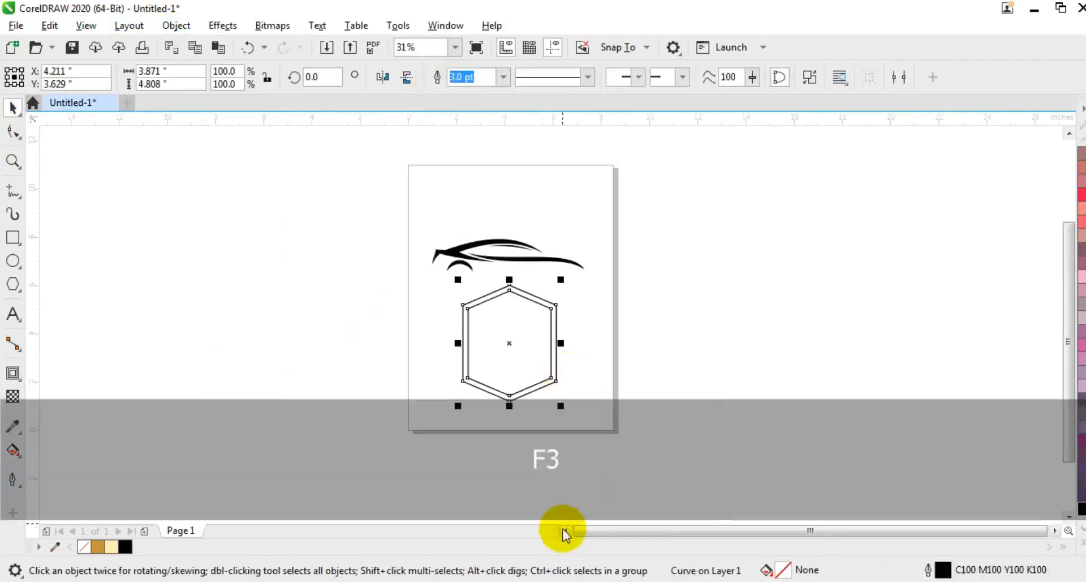
left_click(566, 530)
left_click(12, 238)
left_click_drag(212, 162, 385, 436)
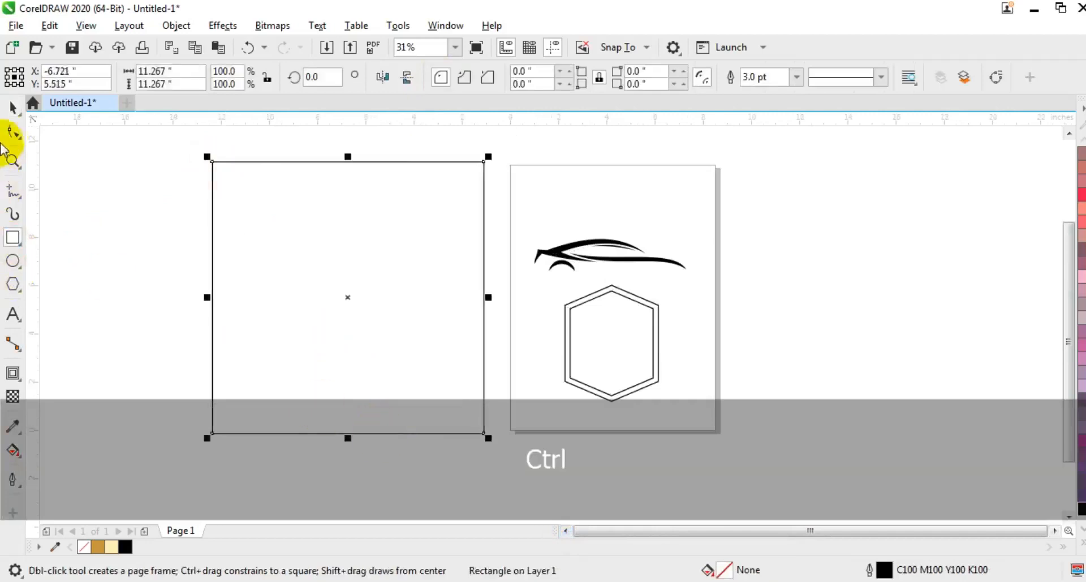
left_click(14, 108)
left_click(125, 546)
Bring the car and hexagon frame to the front, fill them with gold (#CB953F) and centre them horizontally on the black square.
left_click_drag(389, 151, 707, 404)
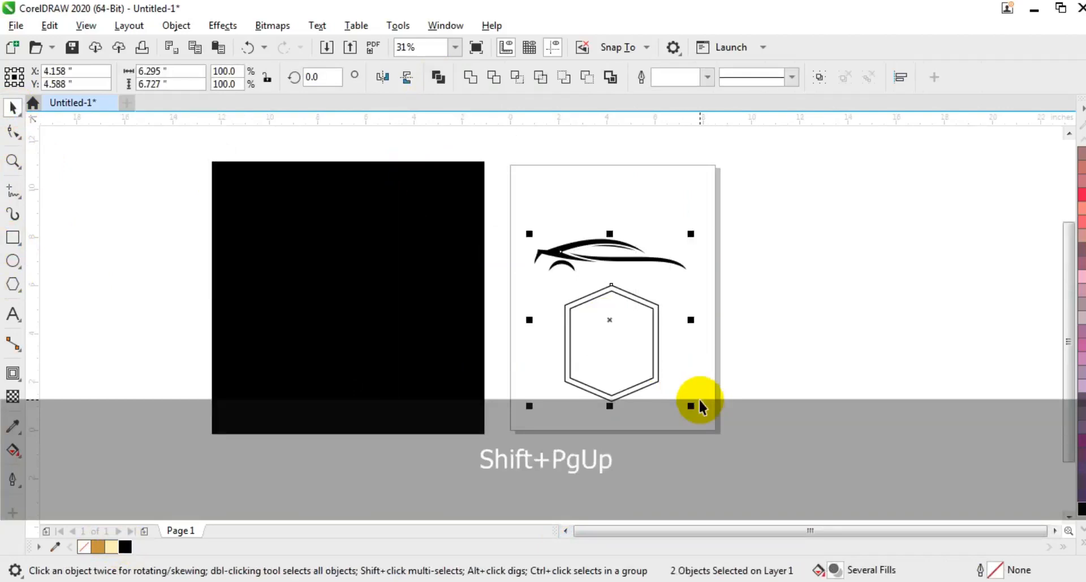
left_click(98, 546)
left_click(441, 382, "shift")
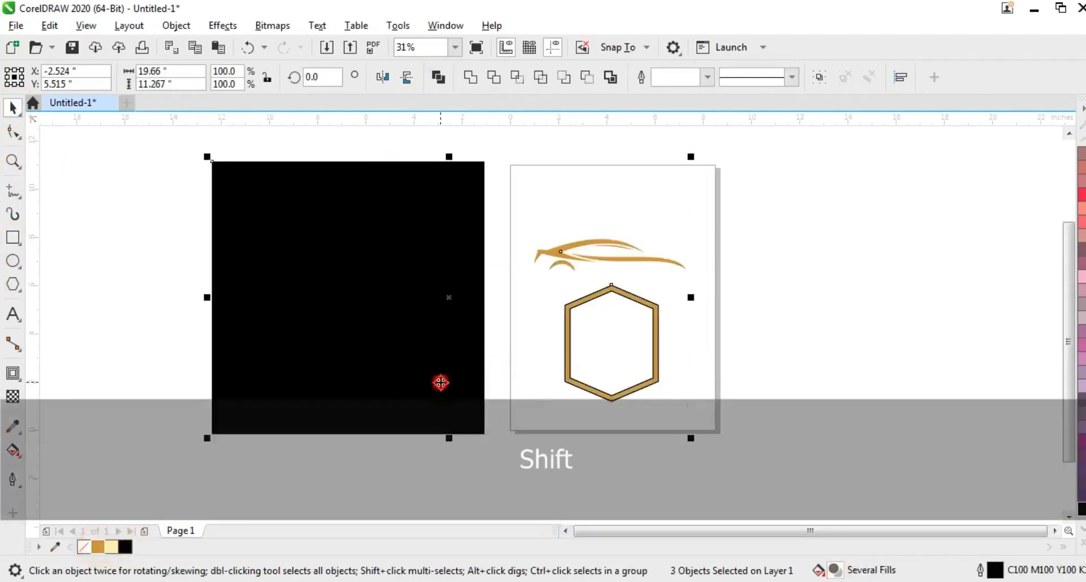
key("c")
Move the hexagon frame up and enlarge it from its centre to about 117.4%, and set the car aside left of the square.
left_click(460, 346)
key("shift+F2")
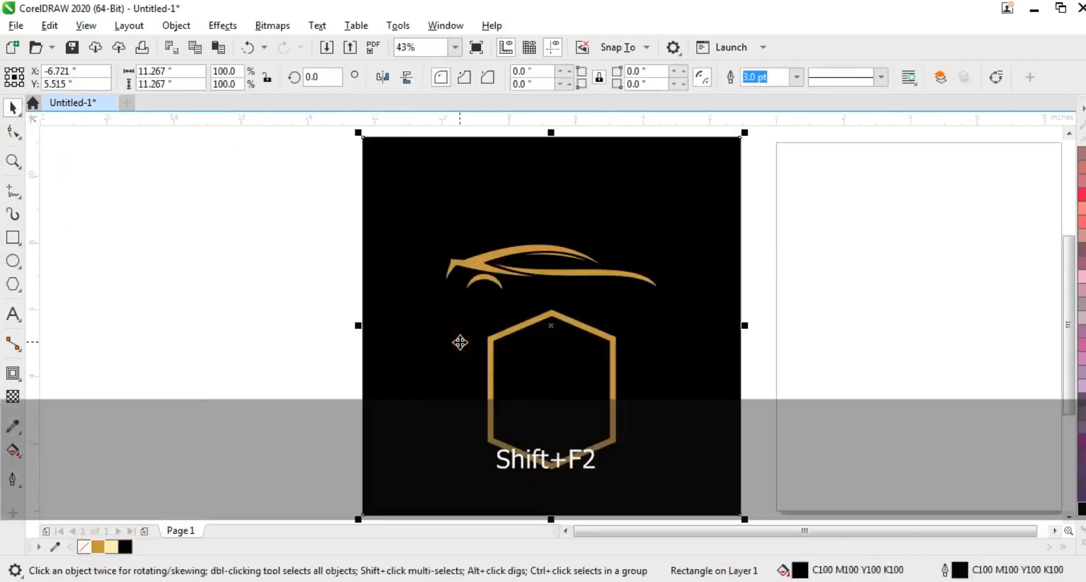
left_click_drag(303, 209, 715, 319)
left_click_drag(591, 330, 633, 234)
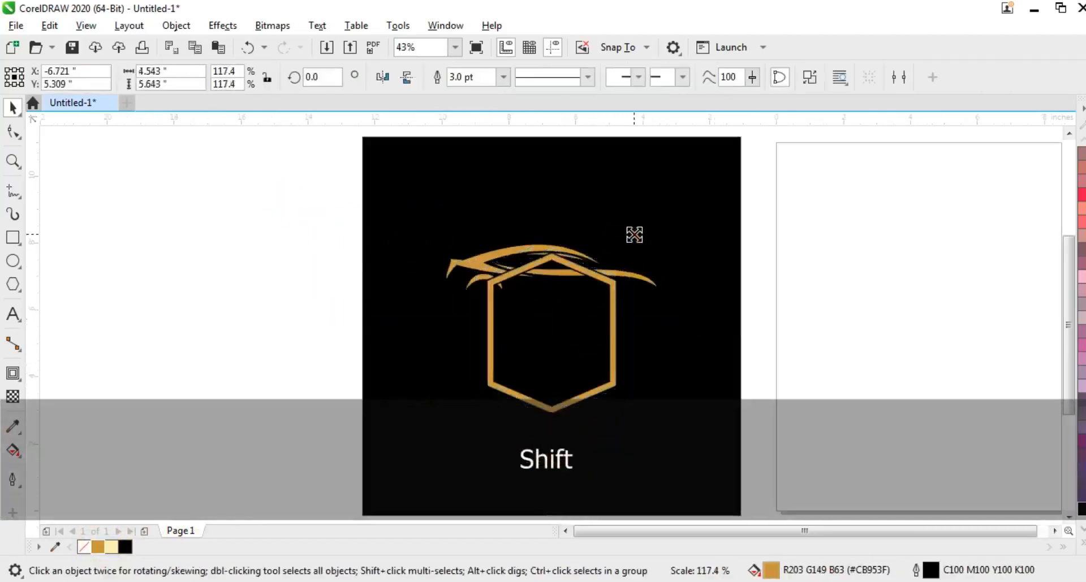
left_click_drag(256, 238, 680, 318)
left_click_drag(551, 252, 261, 301)
Draw a vertical line about 6.45 in long through the middle of the hexagon frame and give it a pale yellow outline.
key("z")
key("Escape")
left_click_drag(417, 211, 771, 473)
left_click(11, 192)
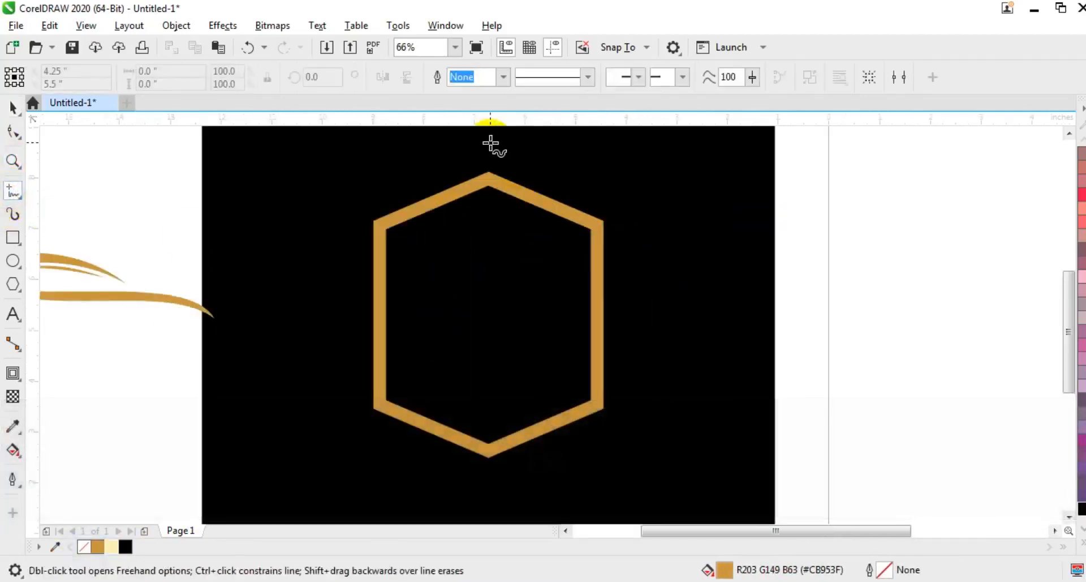
key("ctrl")
left_click(489, 469)
left_click(12, 107)
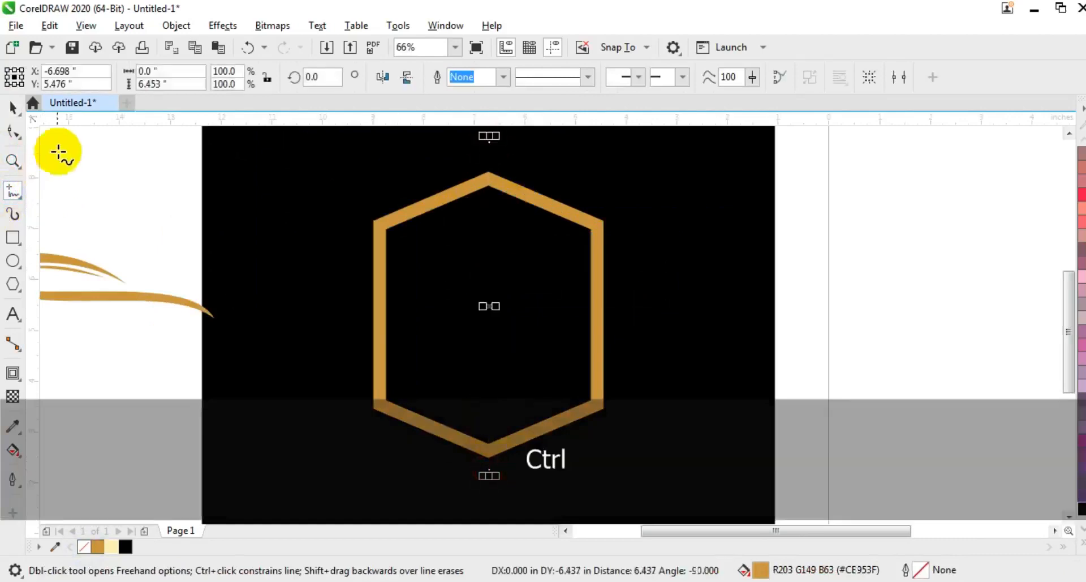
left_click(111, 547)
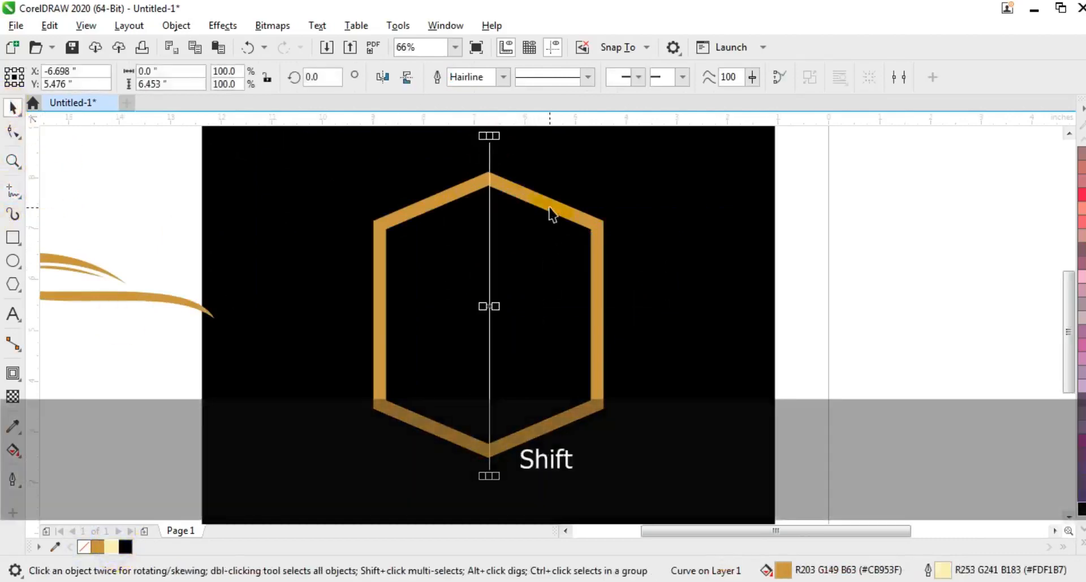
left_click(550, 207, "shift")
key("Escape")
Create separate filled shapes for the left and right halves inside the hexagon frame using Smart Fill.
left_click(21, 456)
left_click(55, 465)
left_click(444, 271)
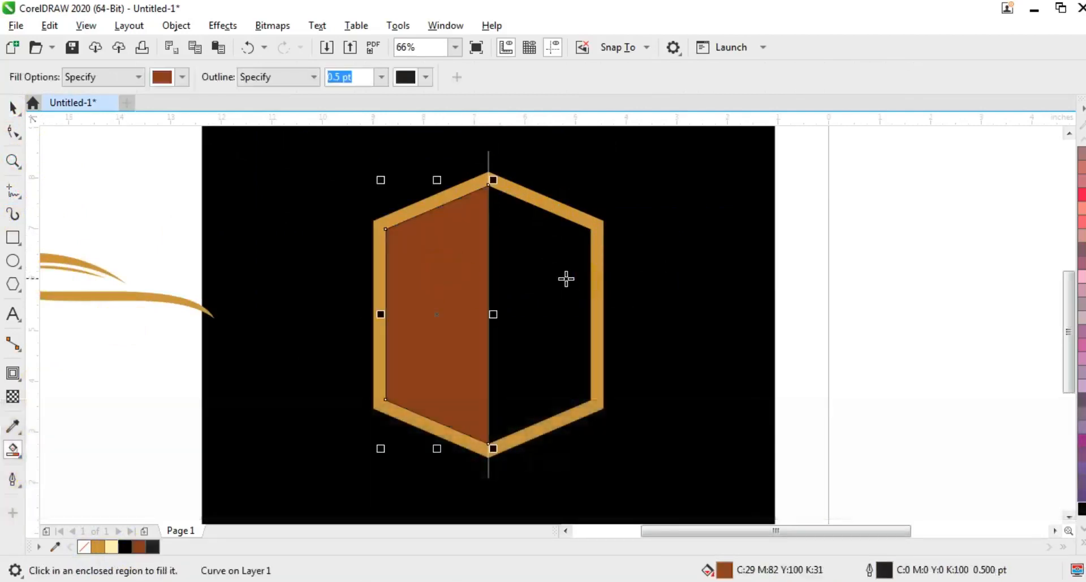
left_click(565, 279)
Select both inner halves of the hexagon and fill them with white.
key("space")
left_click(439, 274, "shift")
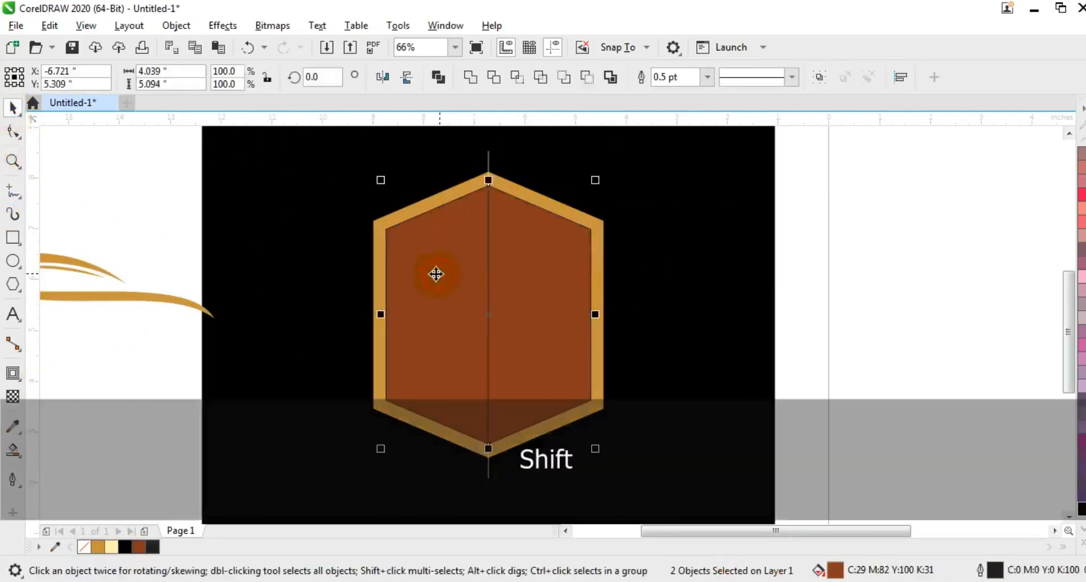
left_click(1082, 542)
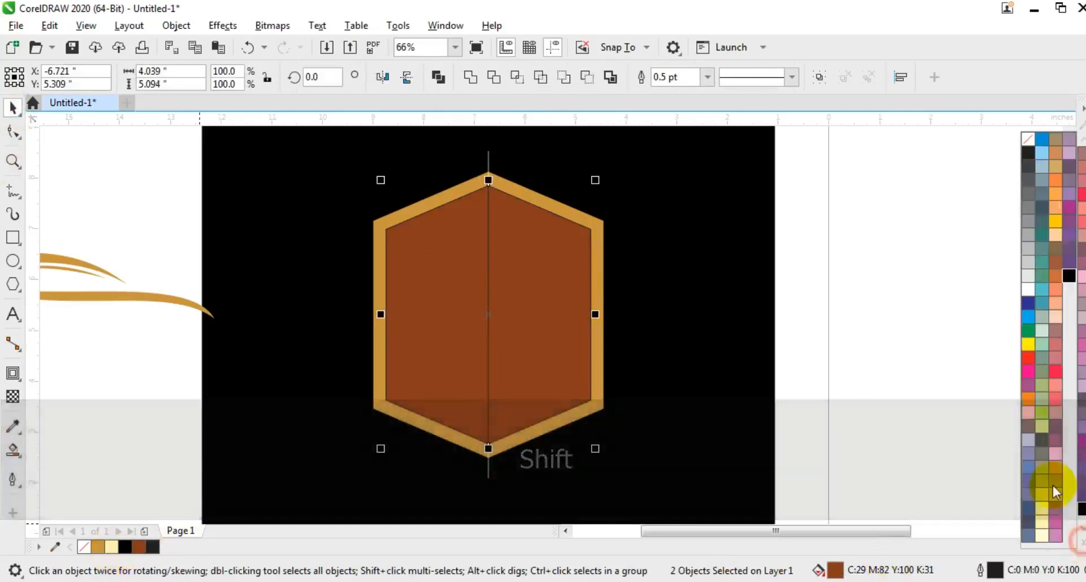
left_click(1031, 292)
Apply a linear fountain transparency to the right half so the white fades downward from its upper edge.
left_click(523, 286)
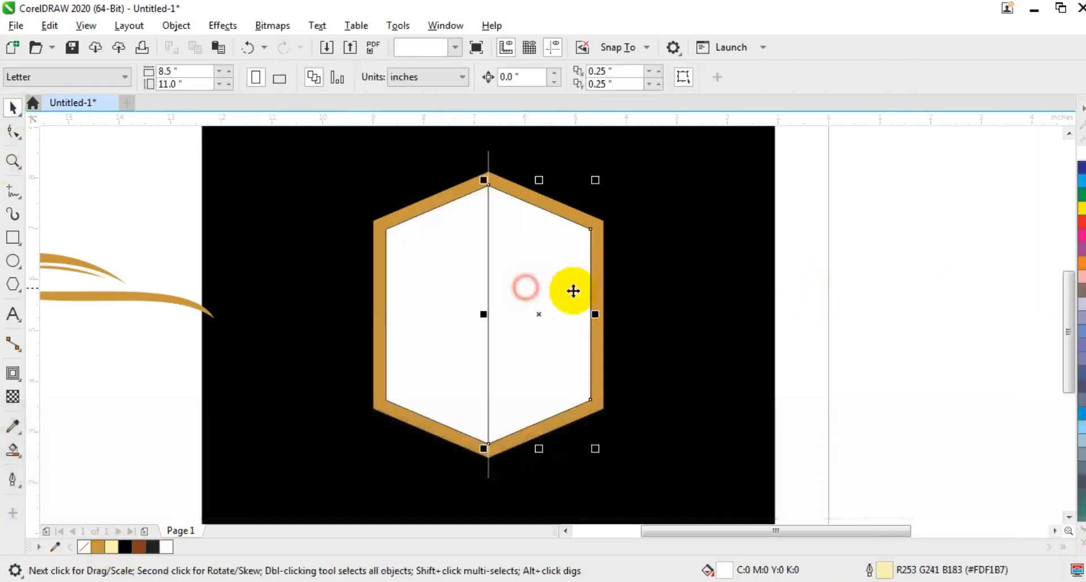
left_click(13, 396)
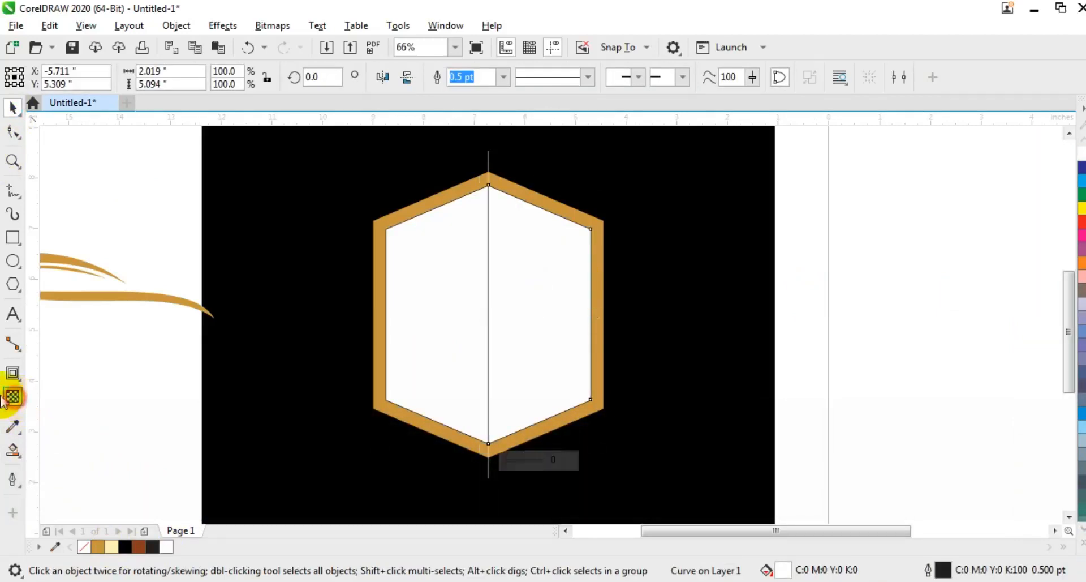
left_click_drag(591, 134, 578, 182)
key("F3")
left_click_drag(558, 267, 557, 282)
Apply a linear fountain transparency to the left half so the white fades upward from its lower edge.
left_click(508, 307)
left_click_drag(491, 356, 489, 307)
left_click_drag(472, 399, 452, 412)
left_click_drag(467, 378, 467, 378)
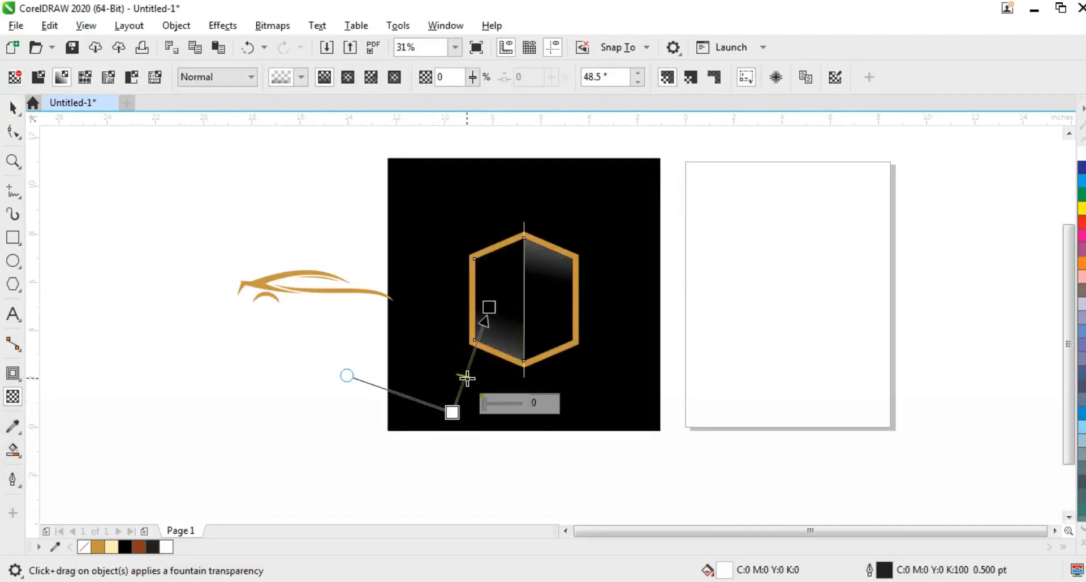
Delete the vertical dividing line through the hexagon and remove the outlines from the frame and its two inner halves.
left_click(13, 107)
left_click(744, 290)
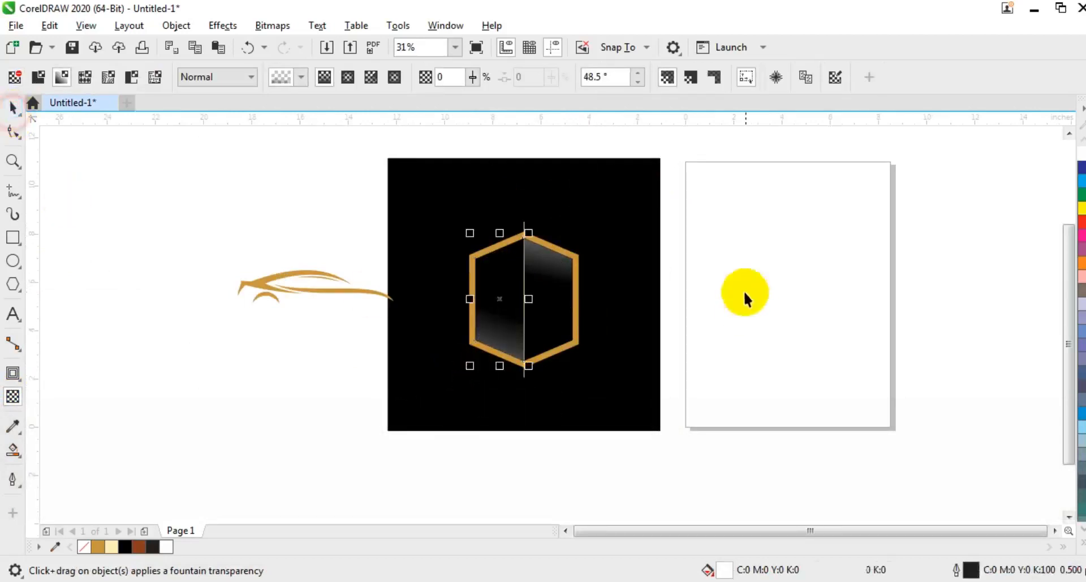
left_click(527, 229)
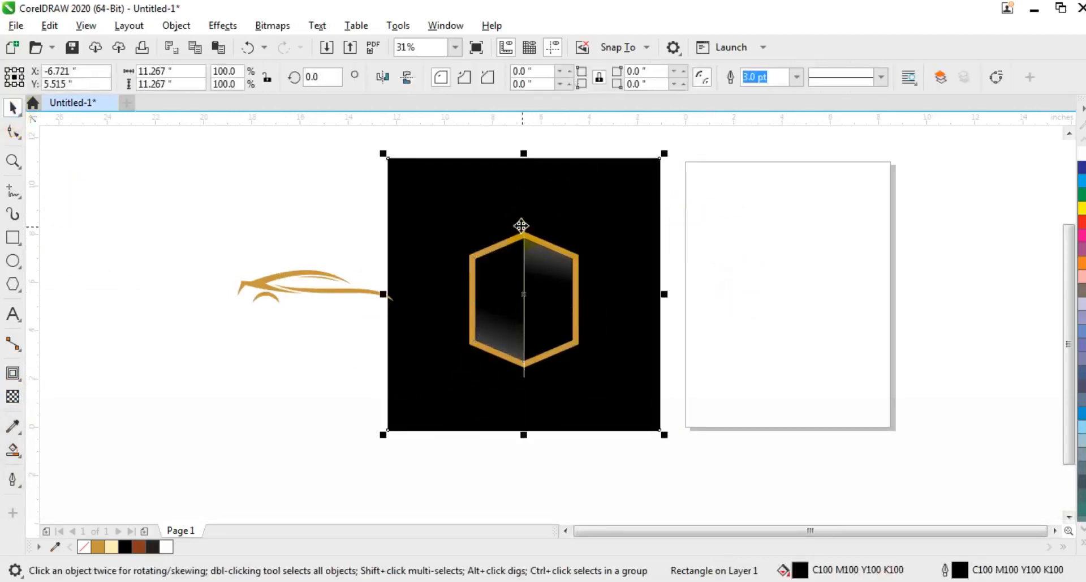
left_click(525, 229)
key("Delete")
left_click_drag(727, 206, 435, 381)
right_click(84, 546)
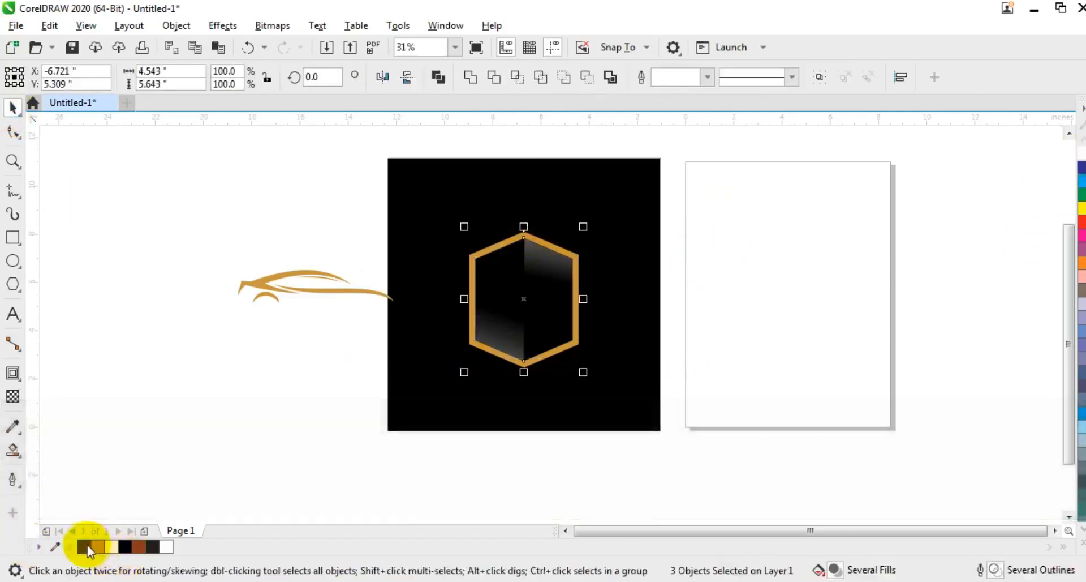
Bring the car silhouette to the front and centre it horizontally on the hexagon frame.
left_click_drag(720, 455, 244, 148)
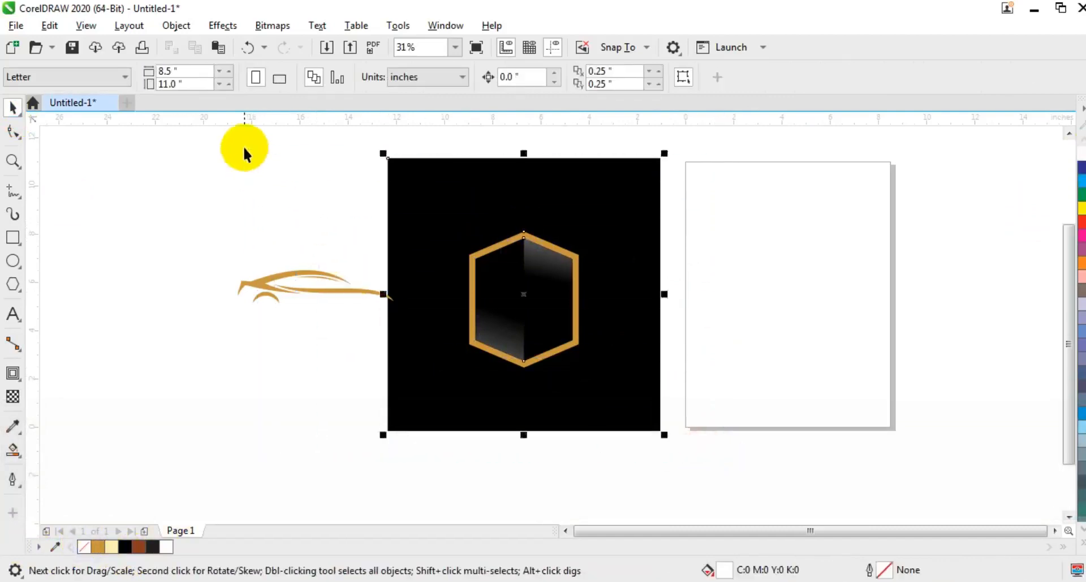
key("shift+F2")
key("Escape")
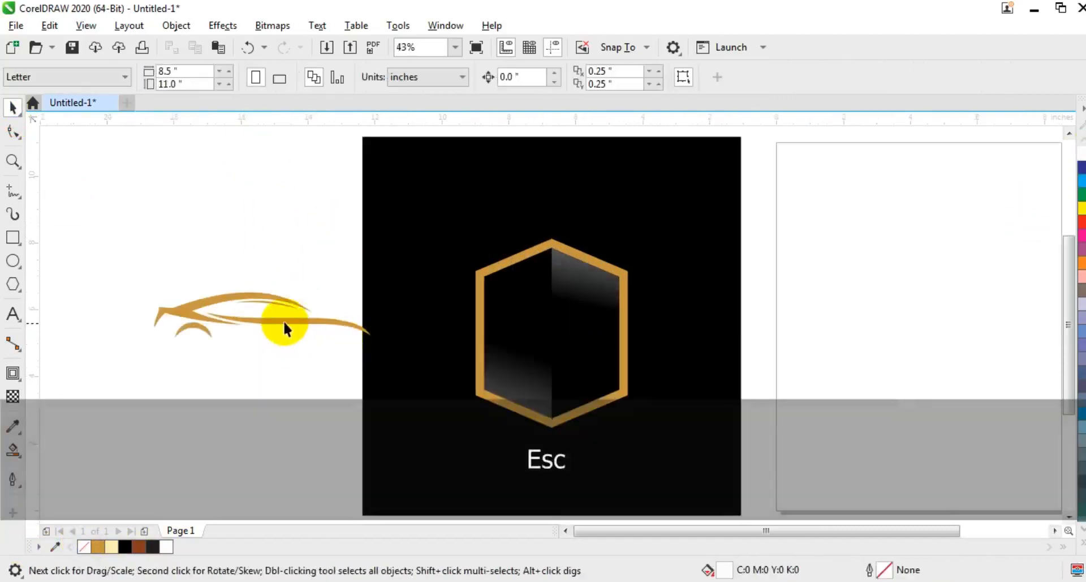
left_click(284, 320)
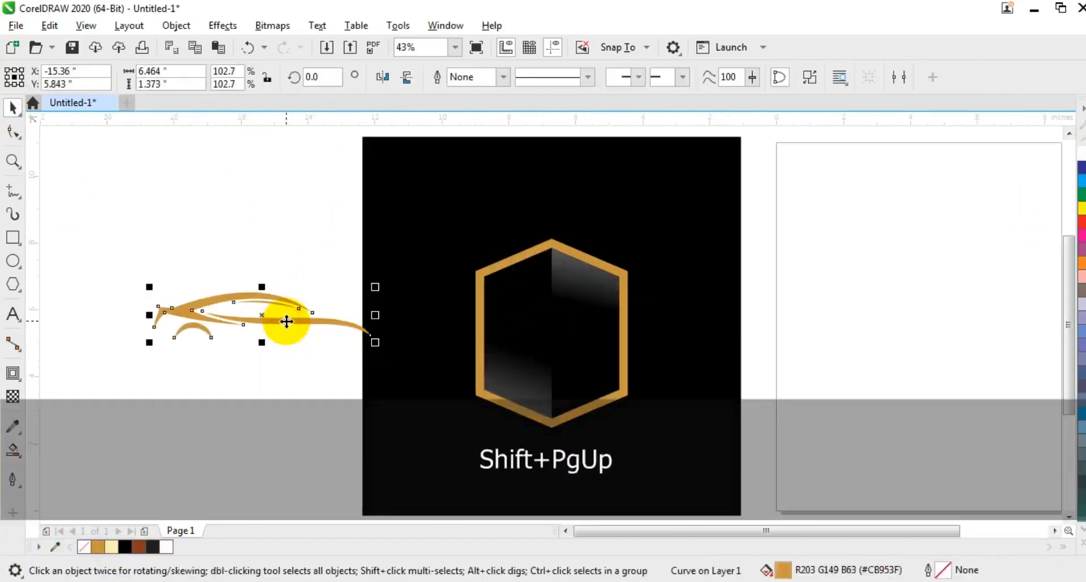
left_click(501, 263, "shift")
key("c")
key("Escape")
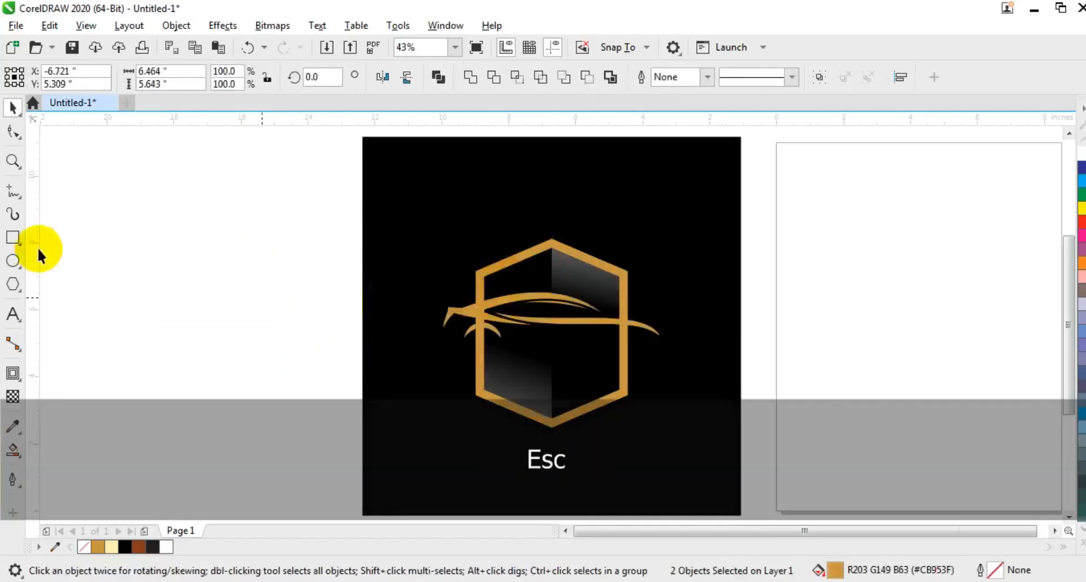
Cut a gap across the hexagon frame's sides by trimming it with a rectangle about 5.3 by 2.3 in, and delete the rectangle.
left_click(19, 234)
left_click_drag(462, 294, 639, 371)
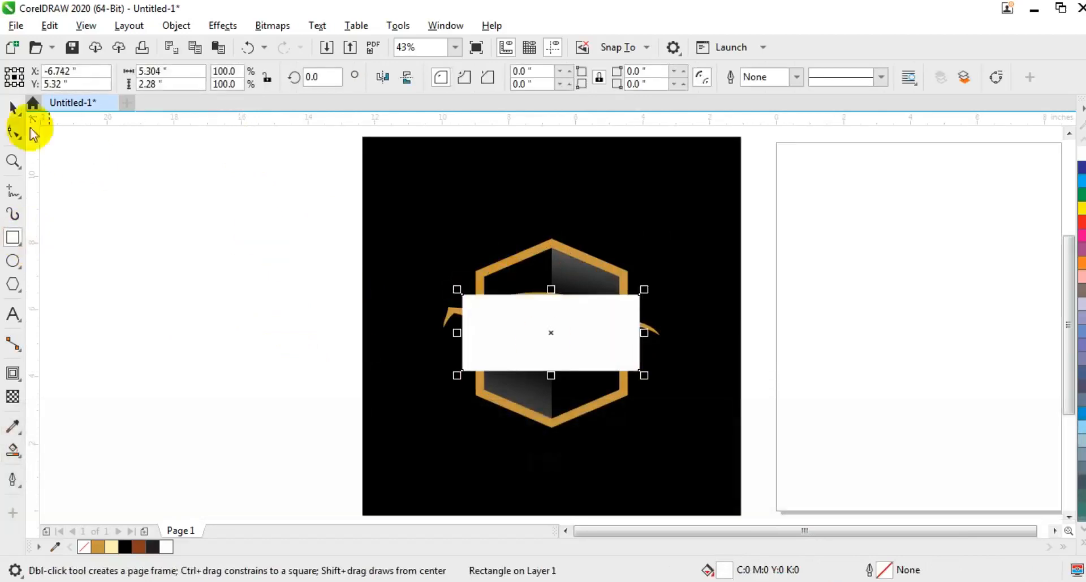
left_click(12, 107)
left_click(555, 247, "shift")
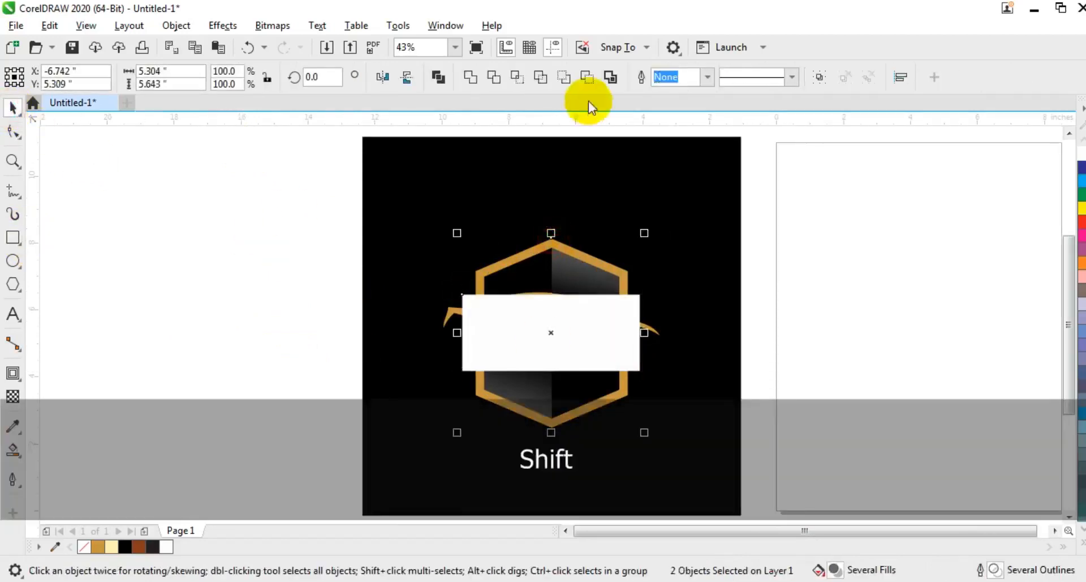
left_click(499, 79)
key("Escape")
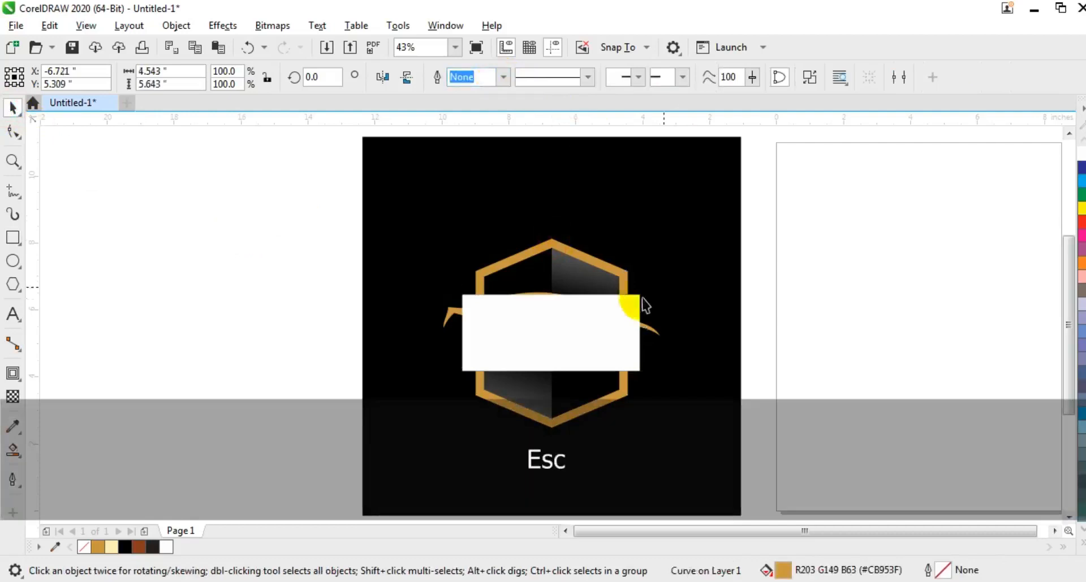
left_click(634, 307)
key("Delete")
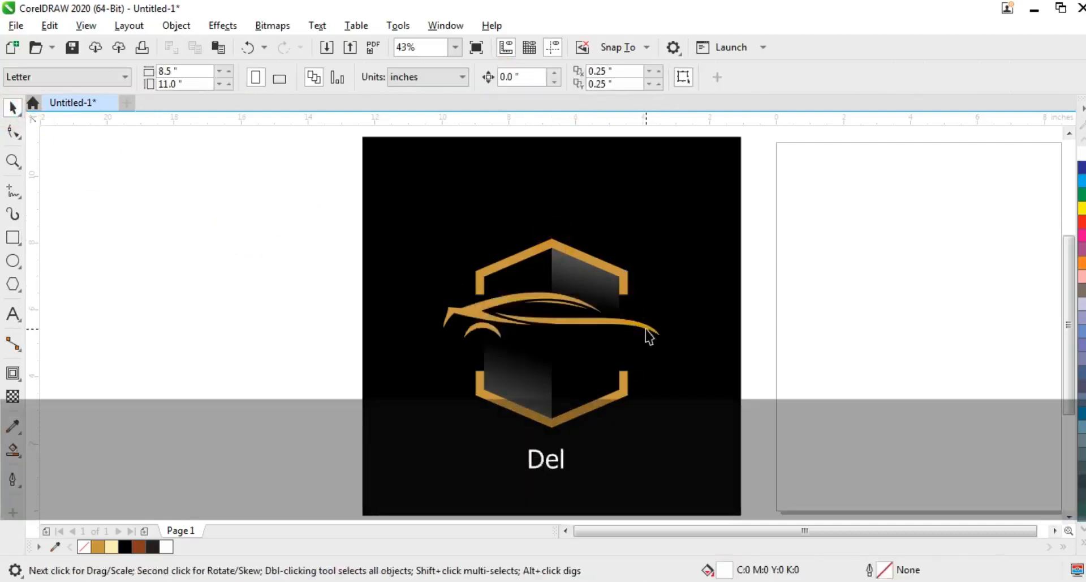
Enlarge the car silhouette slightly and break it apart into separate curves.
left_click(648, 334)
left_click_drag(666, 343, 676, 348)
left_click(807, 82)
left_click(816, 267)
Apply a linear fountain fill to the hexagon frame running from gold at its upper end to pale yellow at its lower tip.
left_click_drag(828, 201, 415, 467)
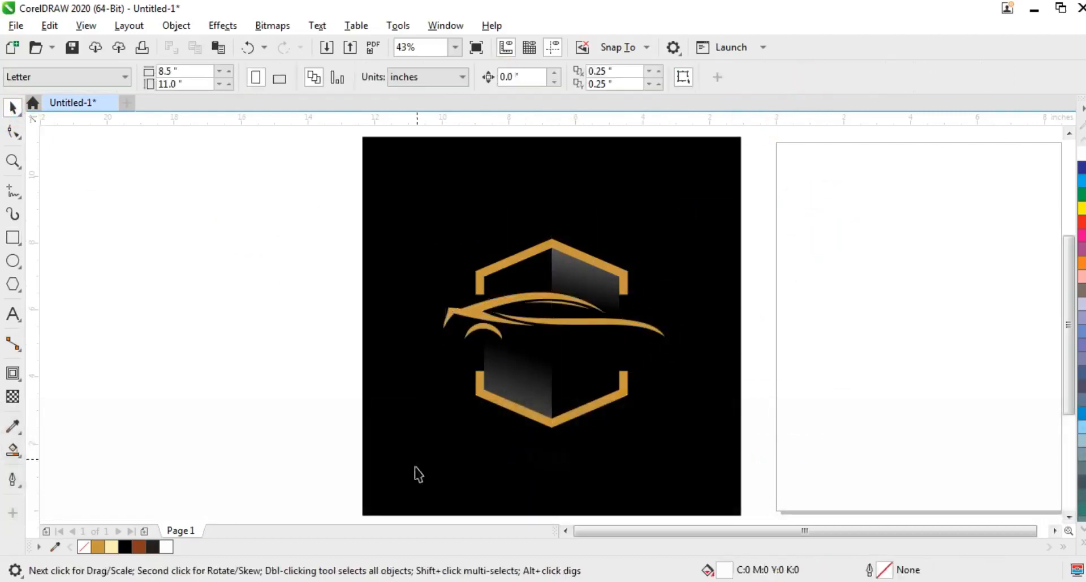
scroll(557, 338, "up", 1)
key("Escape")
left_click(580, 161)
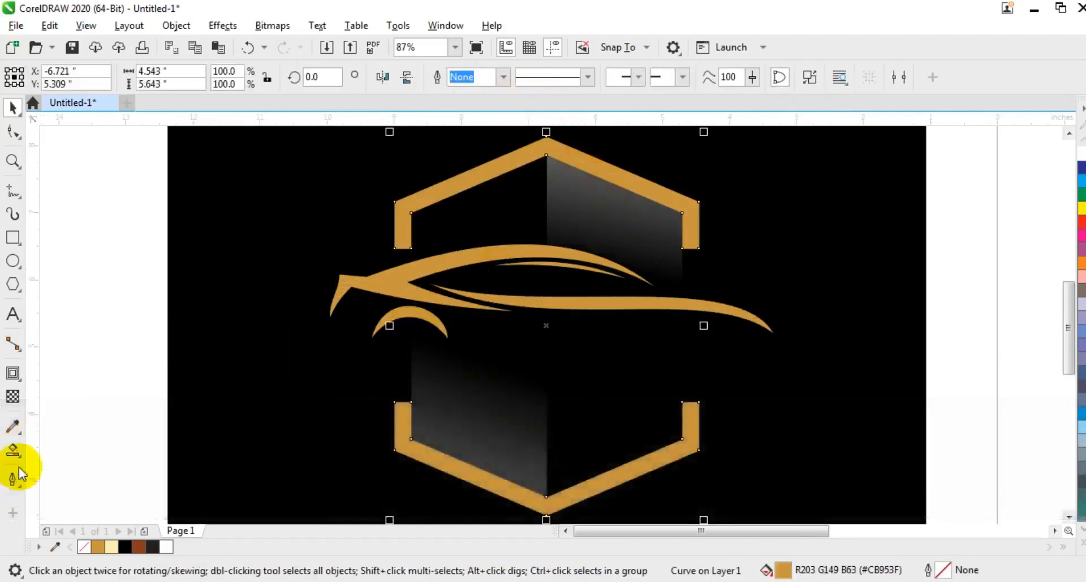
left_click(22, 461)
left_click(136, 448)
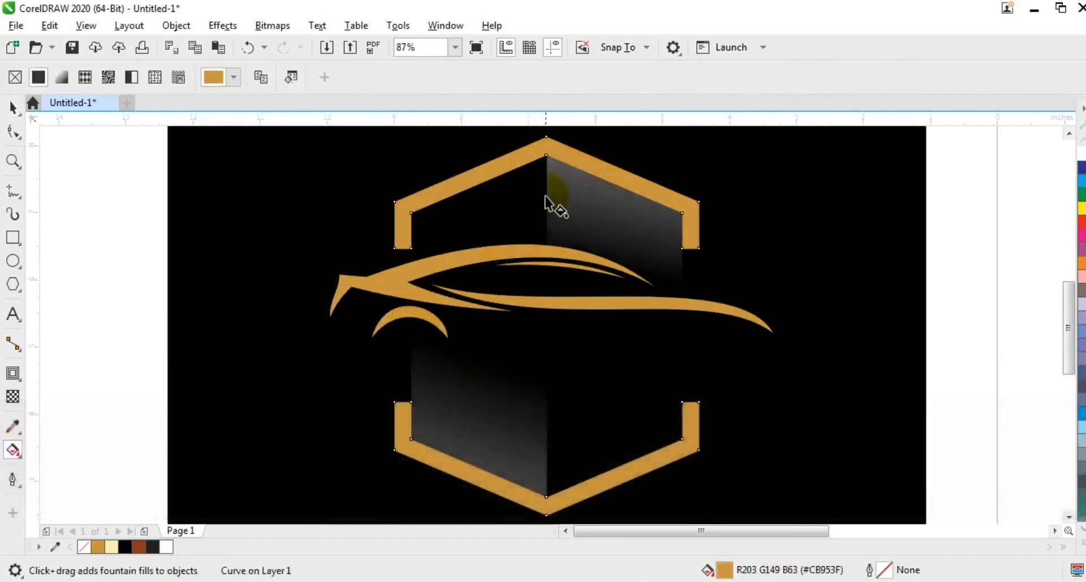
left_click_drag(548, 193, 544, 468)
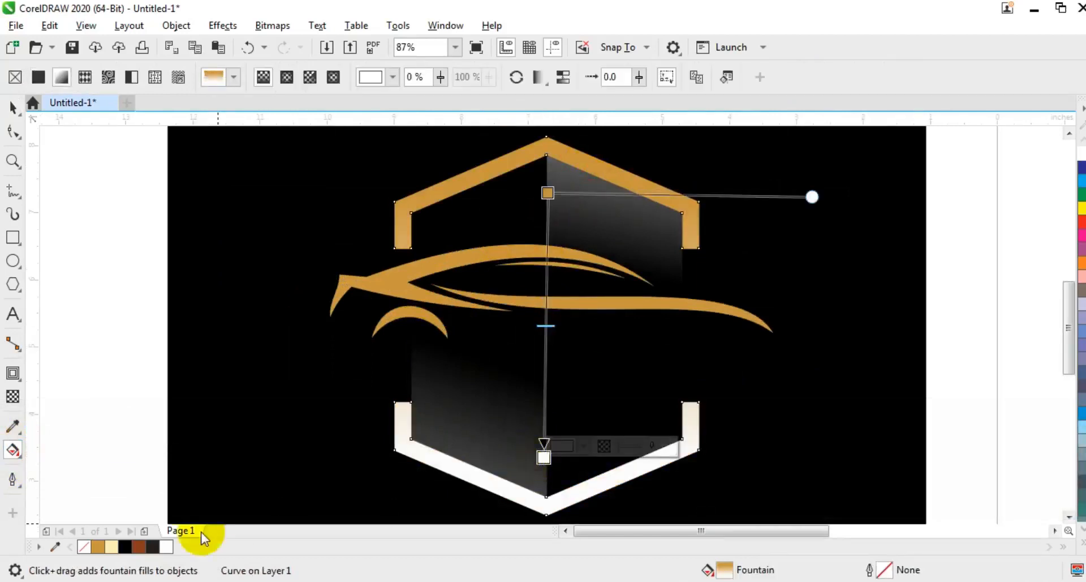
left_click(540, 457)
left_click_drag(544, 459, 539, 510)
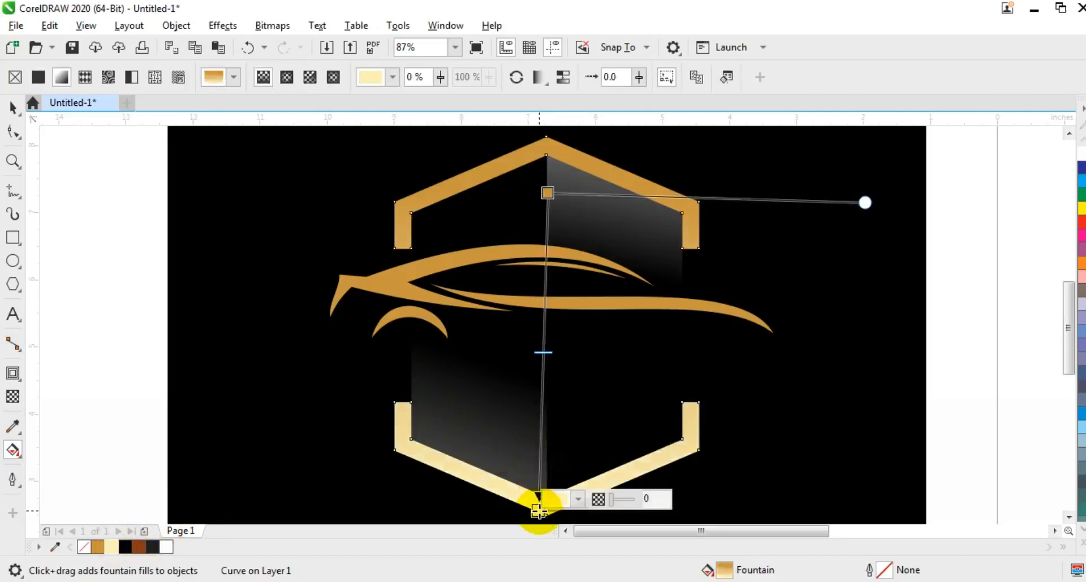
Redirect the frame's fountain fill horizontally so gold starts on the right side and pale yellow ends on the left.
left_click_drag(643, 368, 363, 359)
left_click(21, 129)
left_click(103, 267)
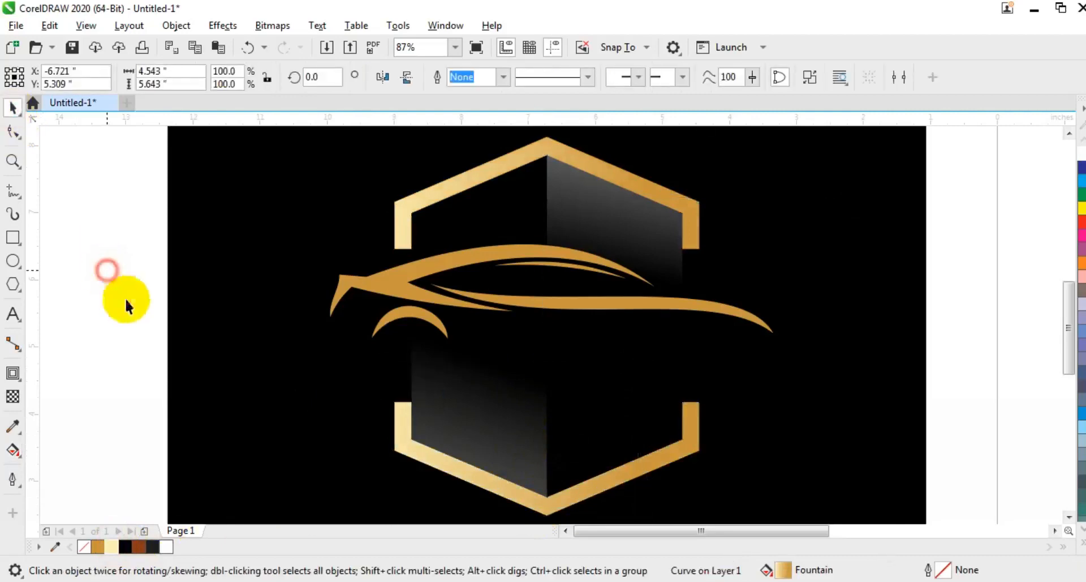
Select all the car's curves and copy the fill of the hexagon frame onto them.
left_click(393, 290)
left_click(412, 314, "shift")
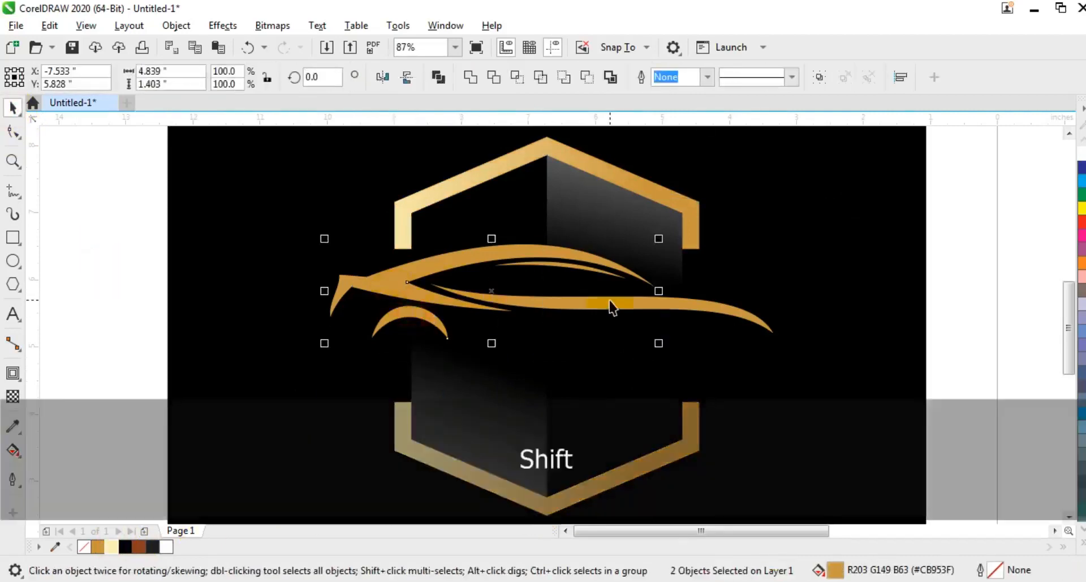
left_click(609, 300, "shift")
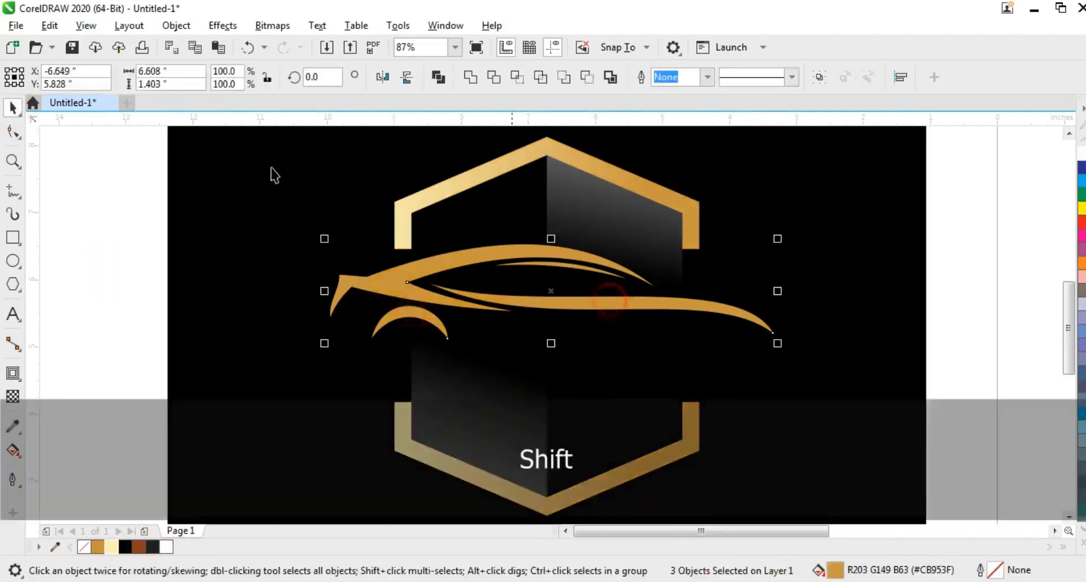
left_click(49, 26)
left_click(70, 139)
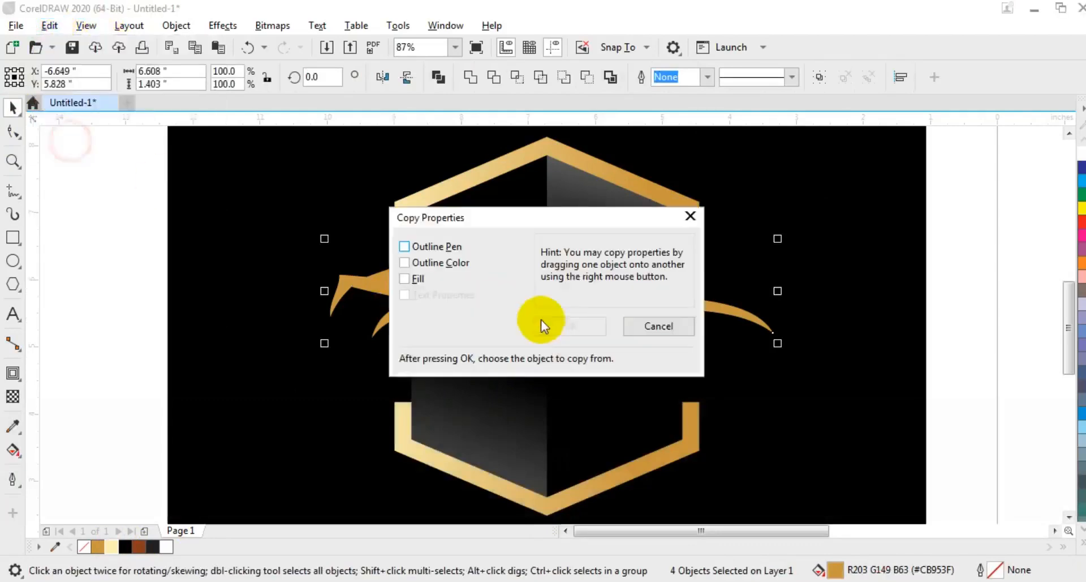
left_click(403, 278)
left_click(565, 325)
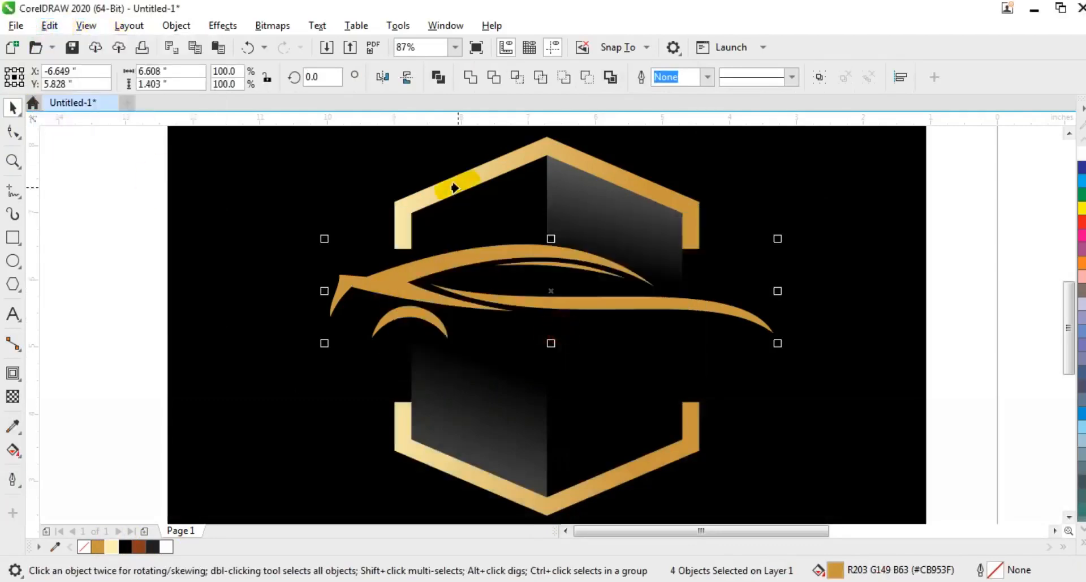
left_click(458, 186)
Enlarge the bold Times New Roman text LUXURY to about 73 pt and place it under the car across the frame's gap.
left_click(12, 108)
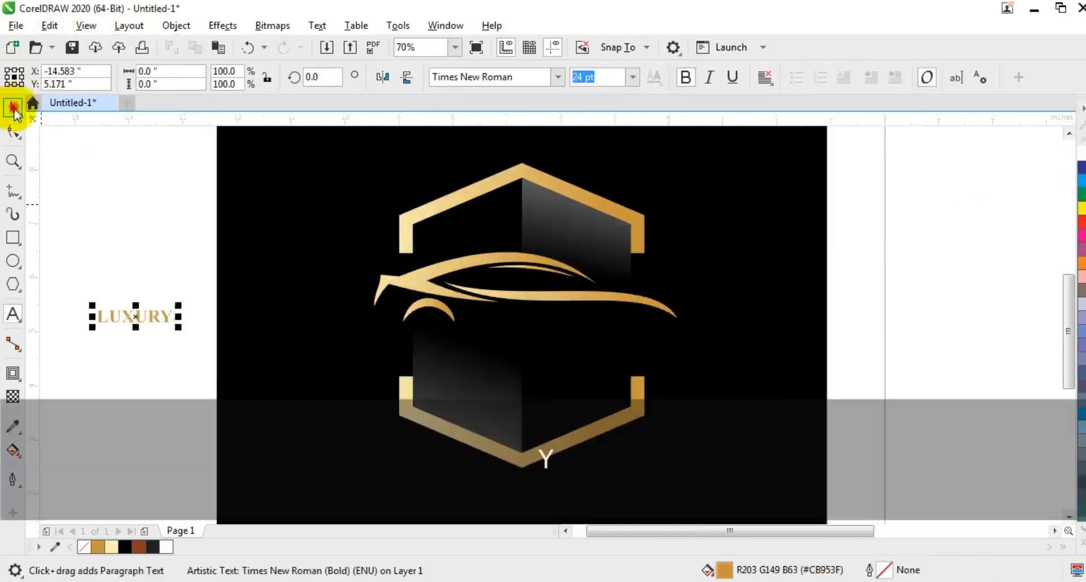
left_click_drag(181, 332, 264, 375)
left_click_drag(219, 327, 518, 354)
left_click_drag(569, 328, 628, 303)
Widen the letter spacing of the LUXURY text so it extends slightly past the frame's right side.
left_click(14, 131)
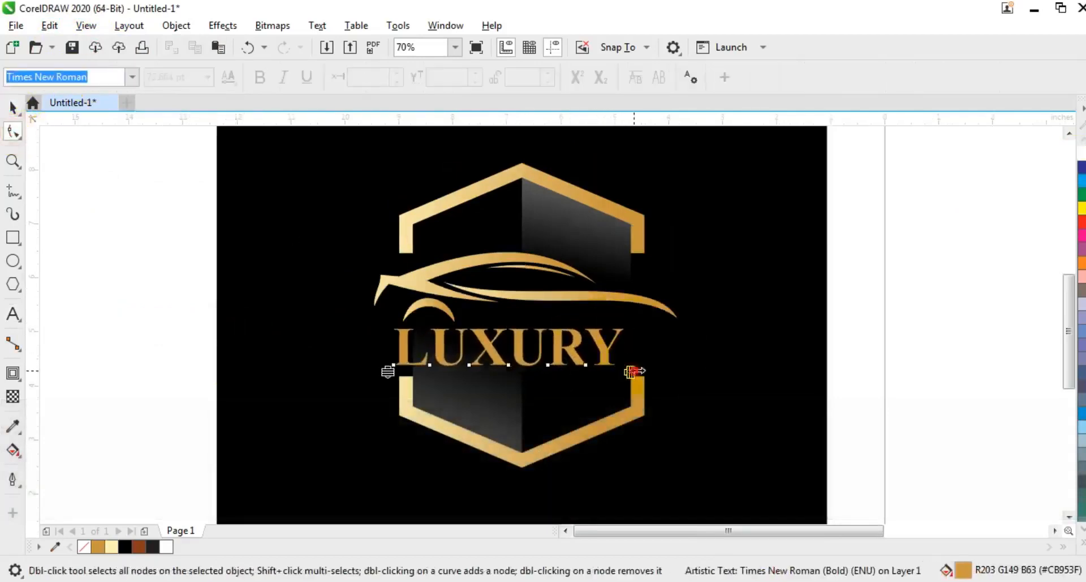
left_click_drag(632, 371, 655, 370)
left_click(16, 110)
Nudge the car and the LUXURY text up slightly together, and select only the text.
left_click_drag(101, 219, 687, 379)
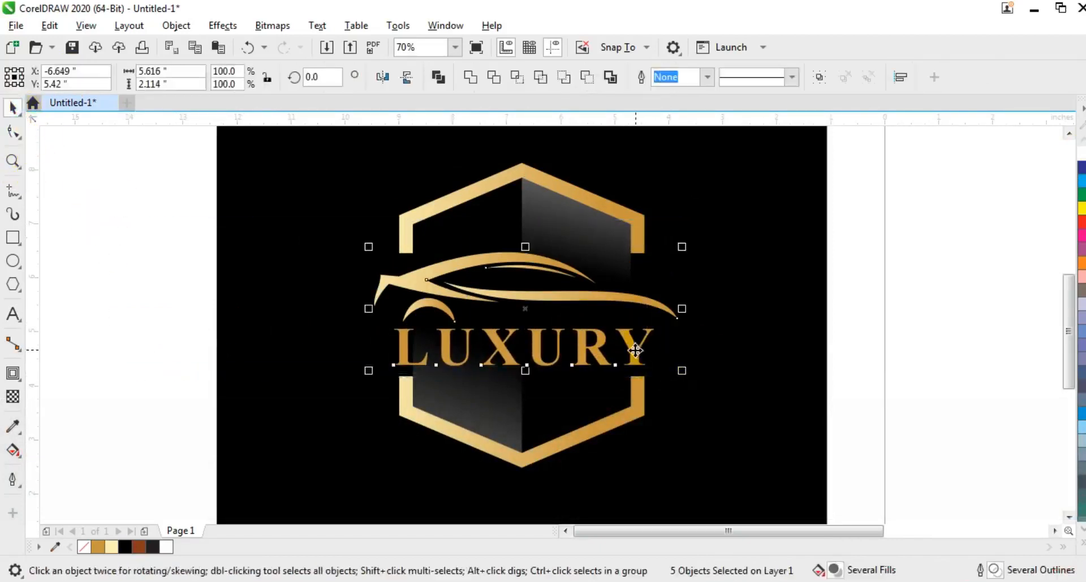
key("ctrl+Up")
left_click(633, 351)
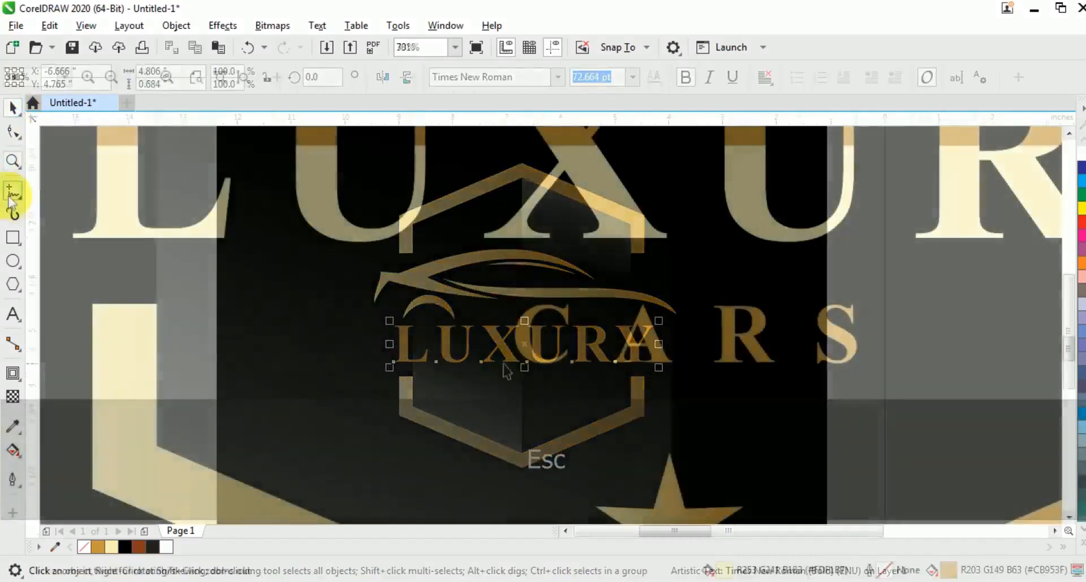
Draw a closed freehand triangle about 1.06 by 0.15 in beside the C of CARS, with its point facing left.
left_click(13, 191)
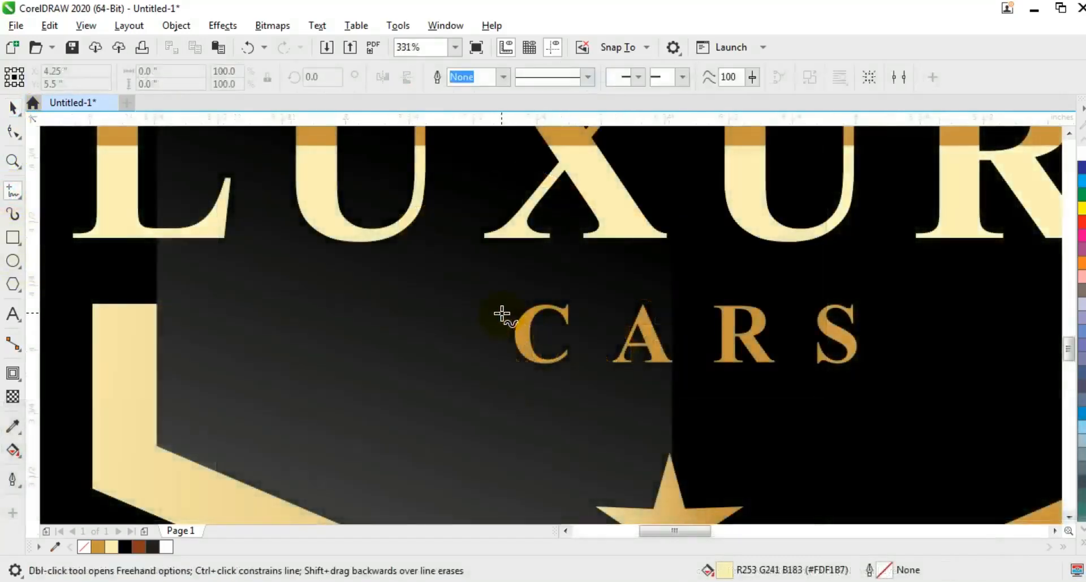
left_click(501, 313)
left_click(500, 351, "ctrl")
left_click(501, 350, "ctrl")
left_click(232, 335)
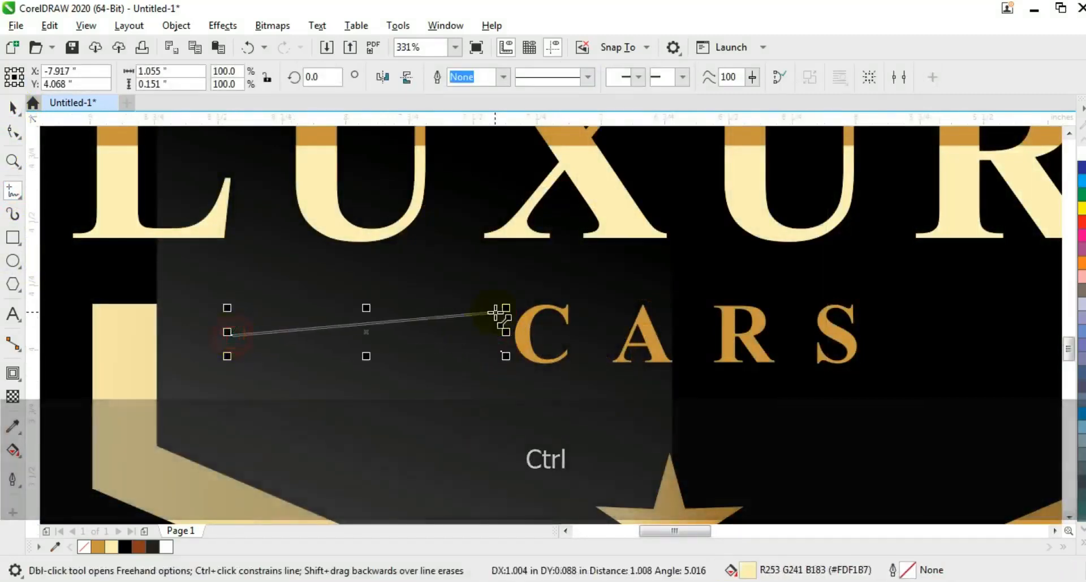
left_click(500, 310)
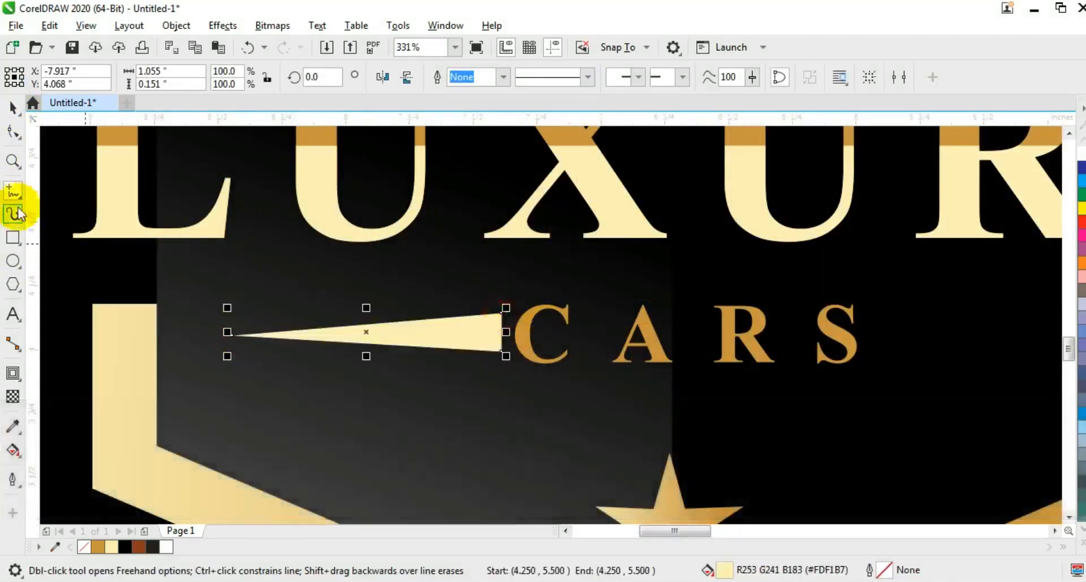
Resize the triangle to about 1.04 by 0.09 in and fill it with the gold colour.
left_click(12, 107)
left_click_drag(366, 307, 369, 310)
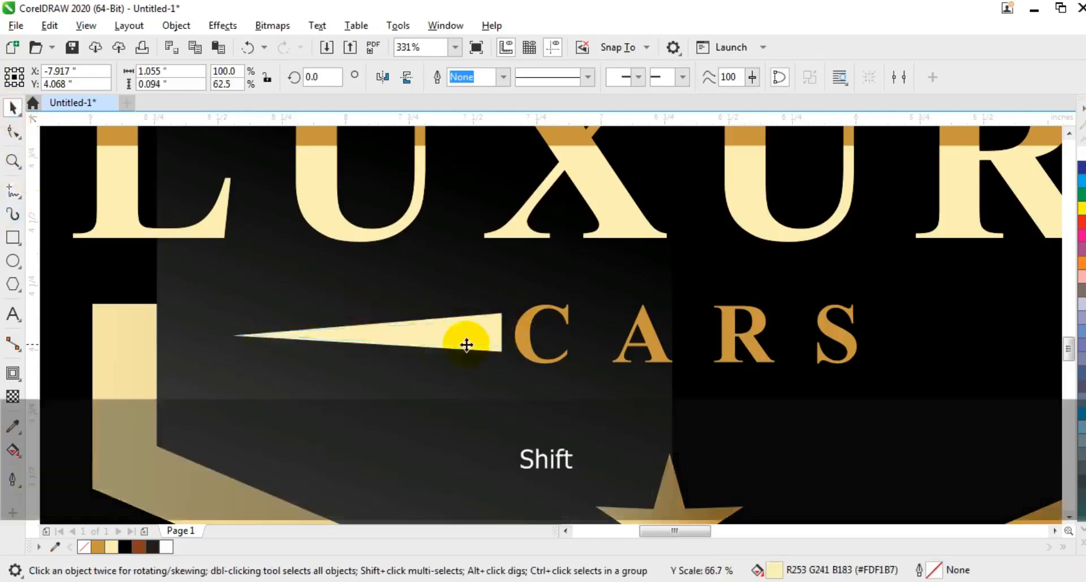
left_click_drag(459, 338, 506, 339)
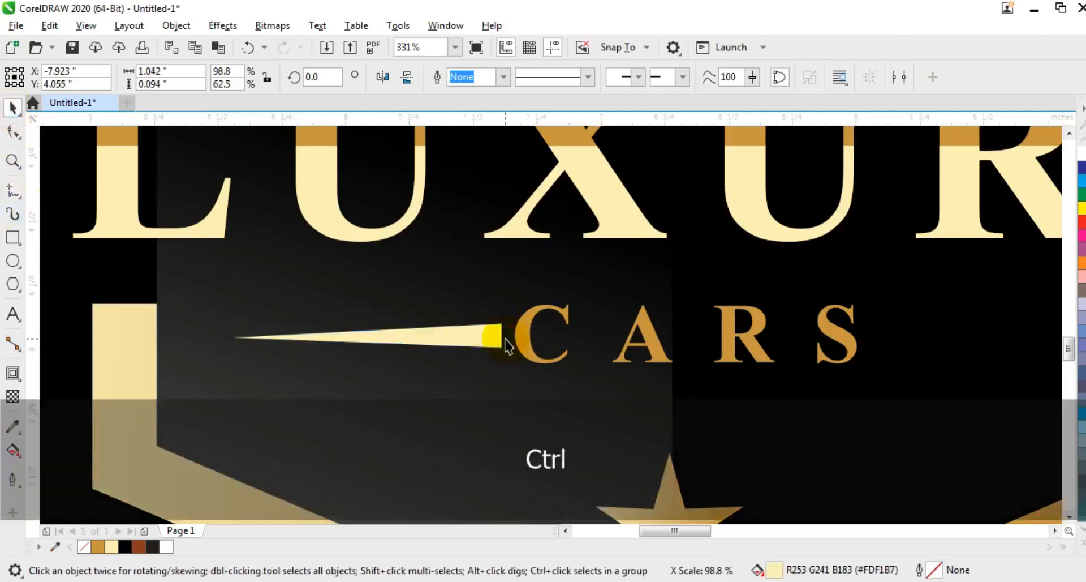
left_click(97, 546)
Mirror a copy of the gold triangle to the other side of CARS, adjust its position and group both triangles.
key("F3")
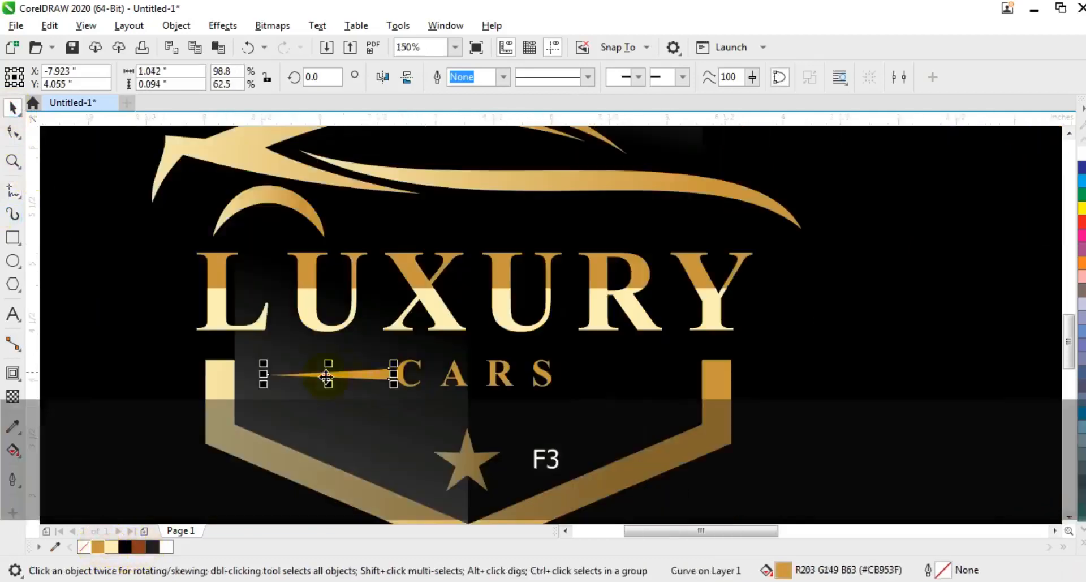
left_click_drag(263, 376, 524, 376)
left_click_drag(604, 382, 613, 381)
left_click(351, 375, "shift")
key("ctrl+g")
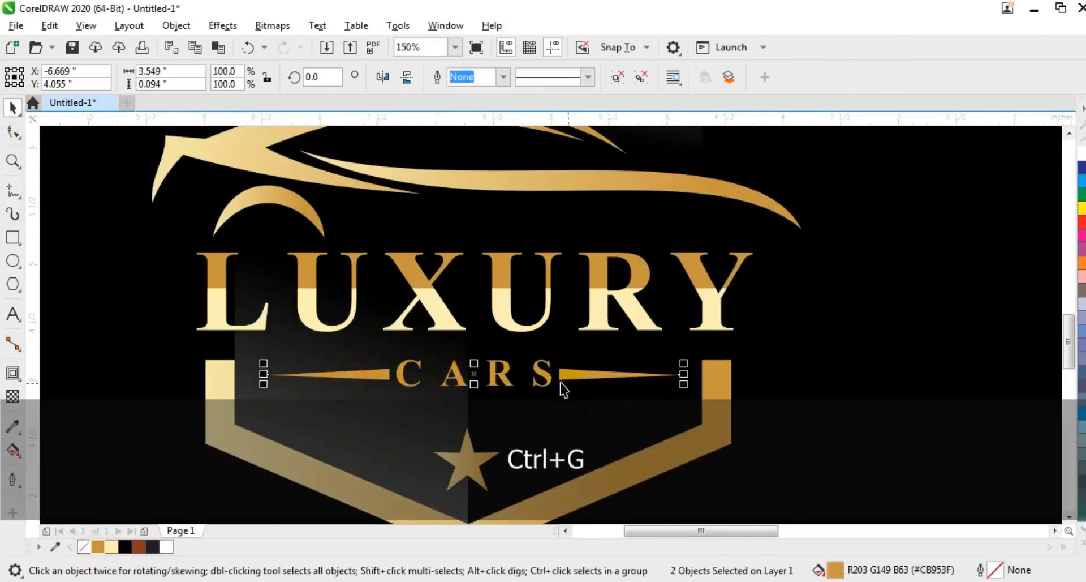
Centre the grouped triangles horizontally with the CARS text.
left_click(544, 378, "shift")
key("c")
key("F3")
key("Escape")
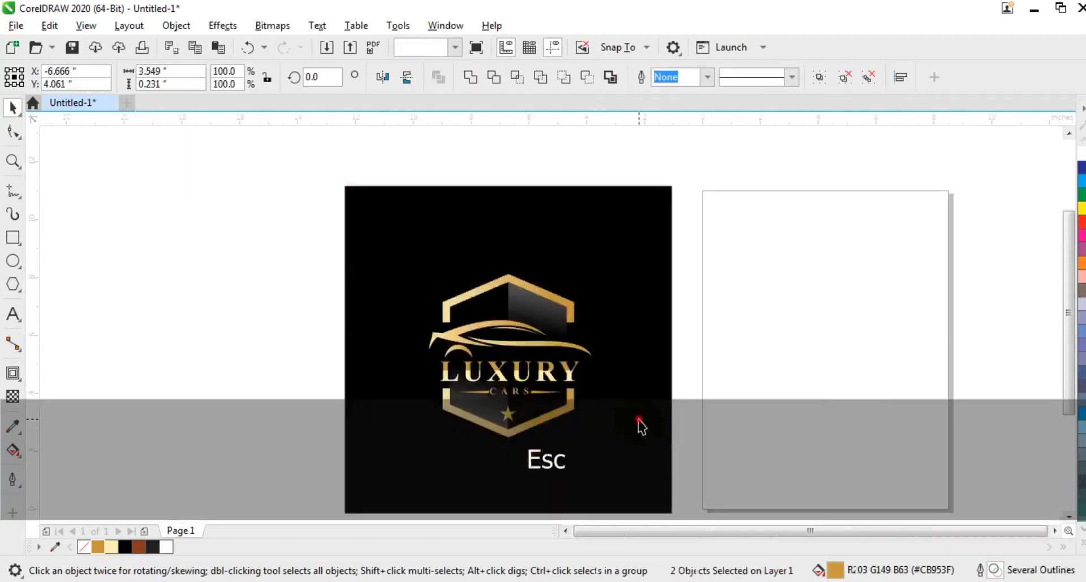
Draw a five-sided polygon about 1.29 by 1.23 in beyond the frame's upper left and pull its edges inward into a star.
key("shift+F2")
key("Escape")
left_click(17, 169)
left_click_drag(424, 218, 720, 429)
left_click(17, 284)
left_click_drag(249, 160, 330, 237)
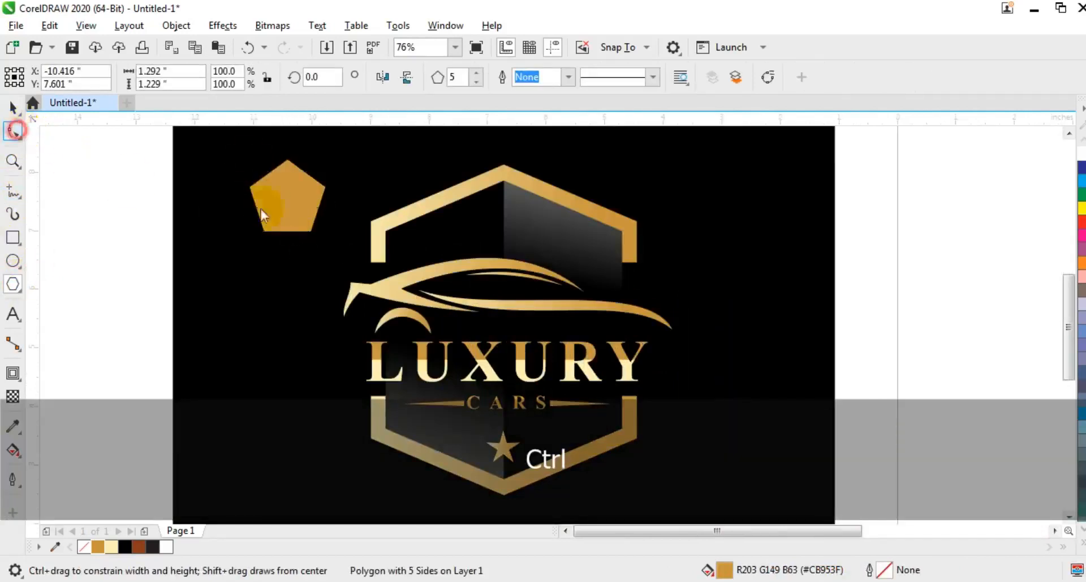
left_click_drag(266, 171, 281, 192)
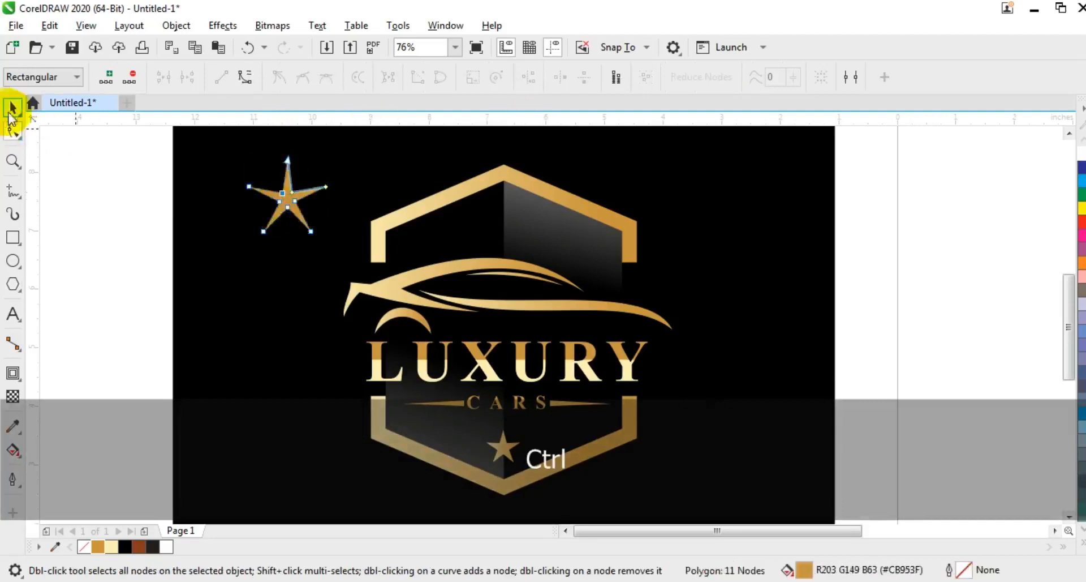
Change the star beyond the frame's upper left to six points and shrink it to about 0.51 by 0.59 in.
left_click(10, 113)
left_click(477, 72)
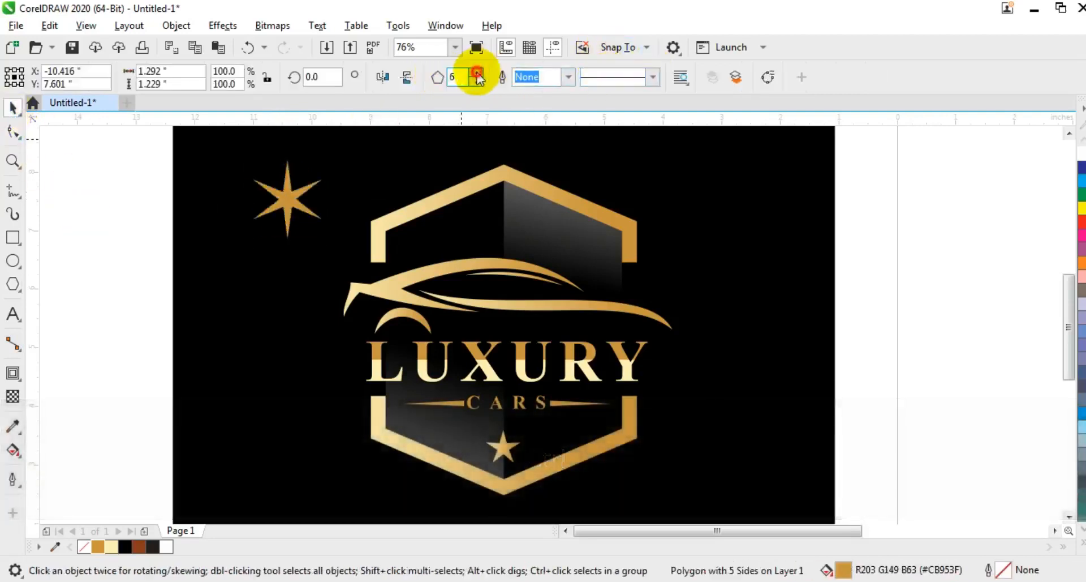
left_click(478, 74)
left_click(477, 81)
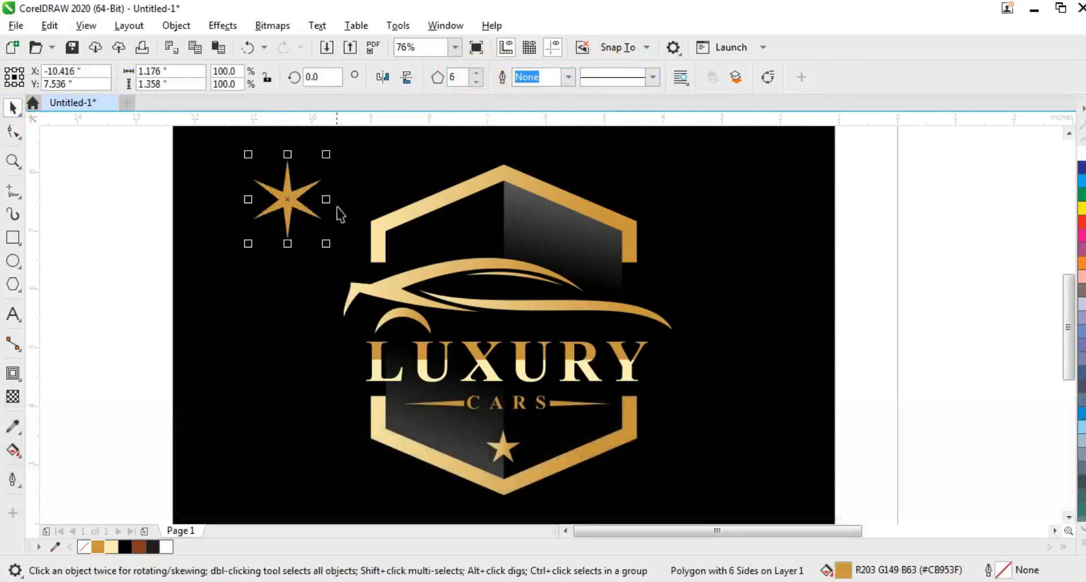
left_click_drag(328, 155, 317, 179)
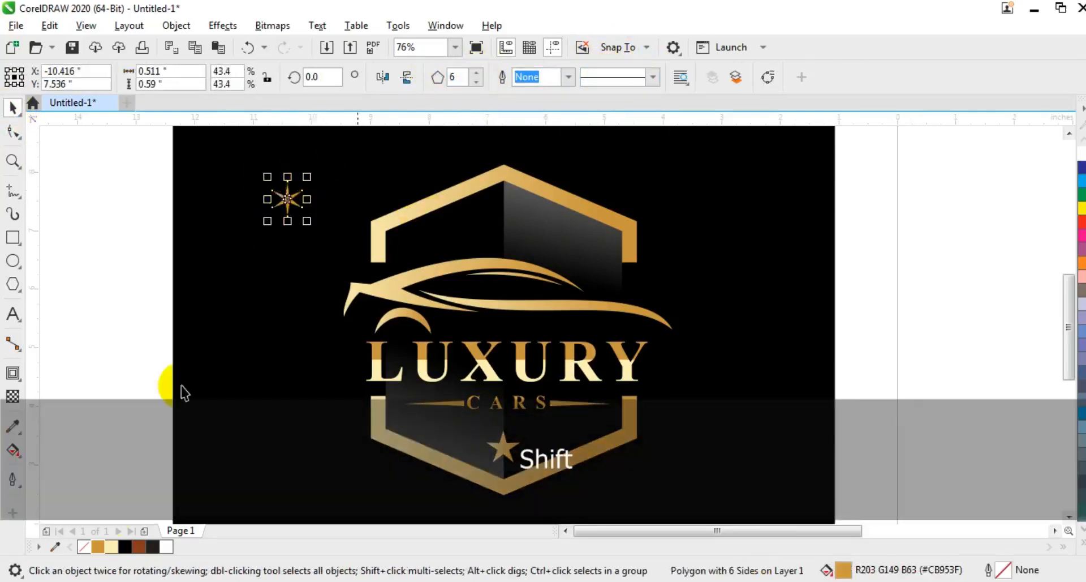
Fill the six-pointed star pale gold (#FDF1B7) and scatter four sparkles of it around the car, the two smallest about 0.17 by 0.19 in.
left_click(122, 336)
left_click(295, 213)
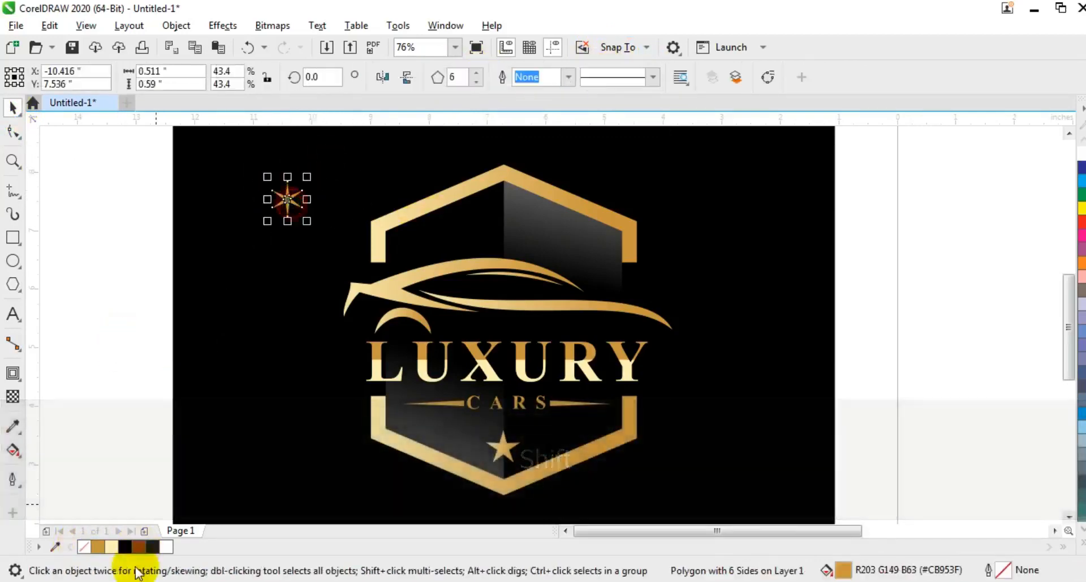
left_click_drag(308, 177, 467, 339)
key("Escape")
right_click(607, 284)
key("Escape")
key("Escape")
key("Escape")
left_click(465, 333)
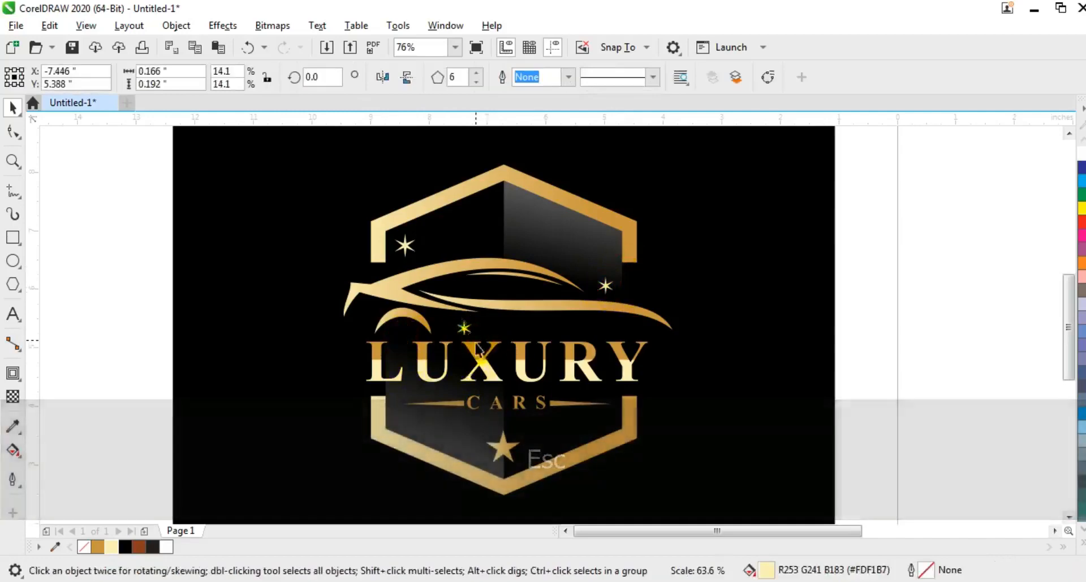
left_click_drag(464, 329, 497, 219)
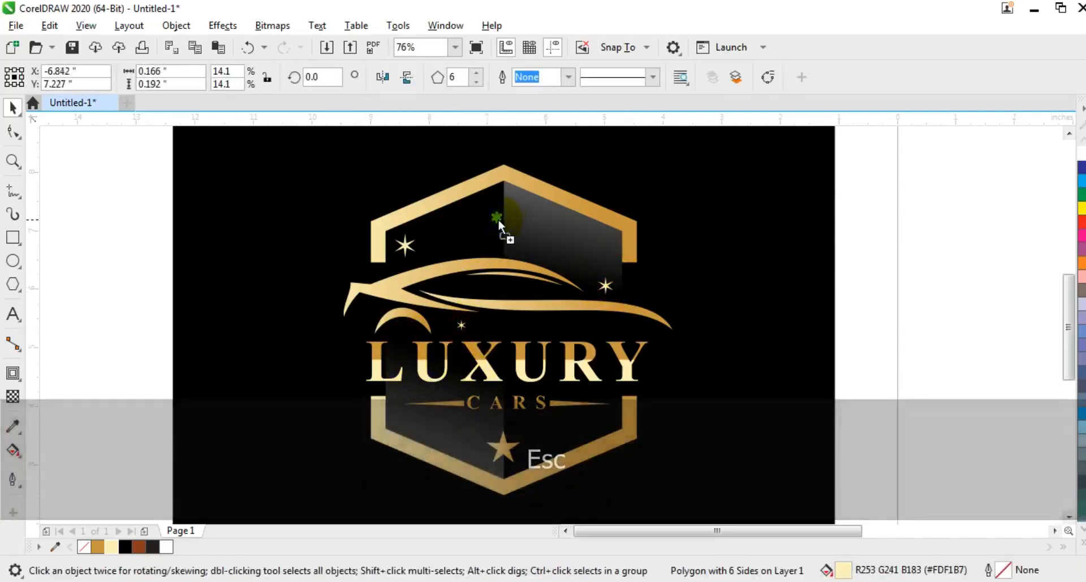
Deselect everything and review the whole logo on its black background in a full-screen preview.
key("F3")
key("Escape")
left_click(633, 333)
key("shift+F2")
key("Escape")
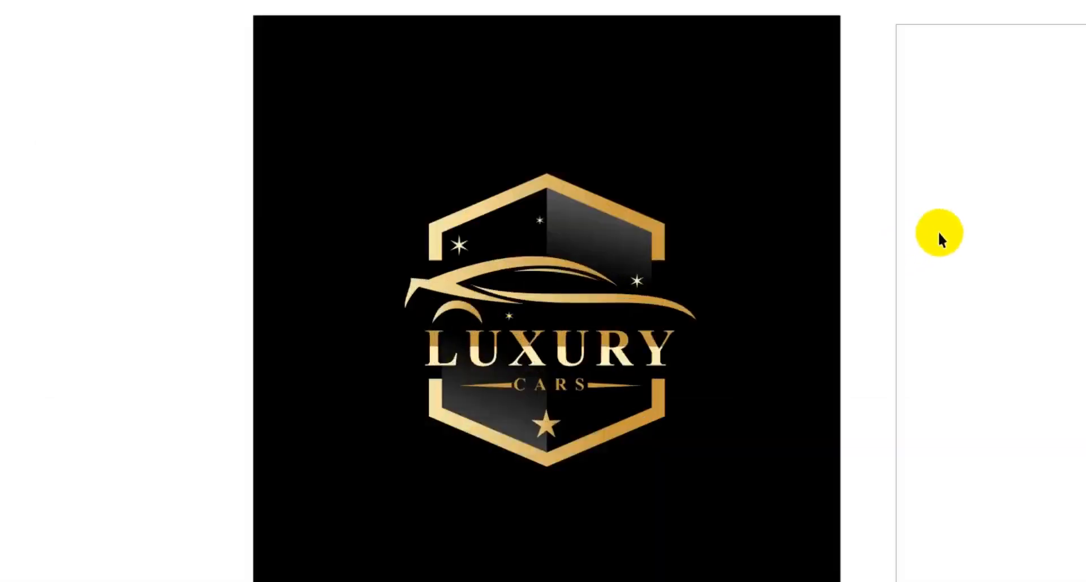